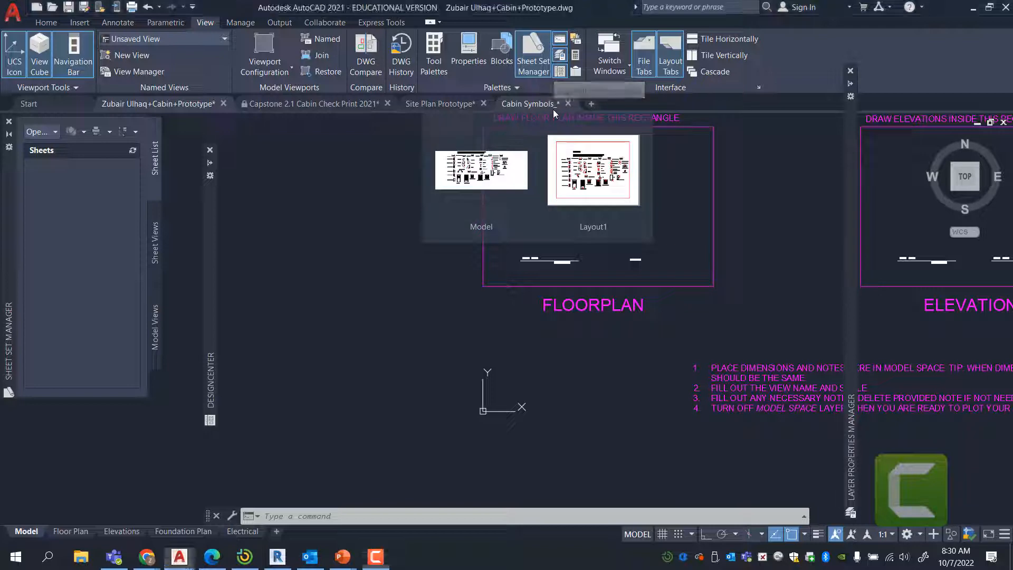
- In the Cabin Symbols_ drawing, select all the geometry of the 3'-0" front door elevation without its label
left_click(519, 103)
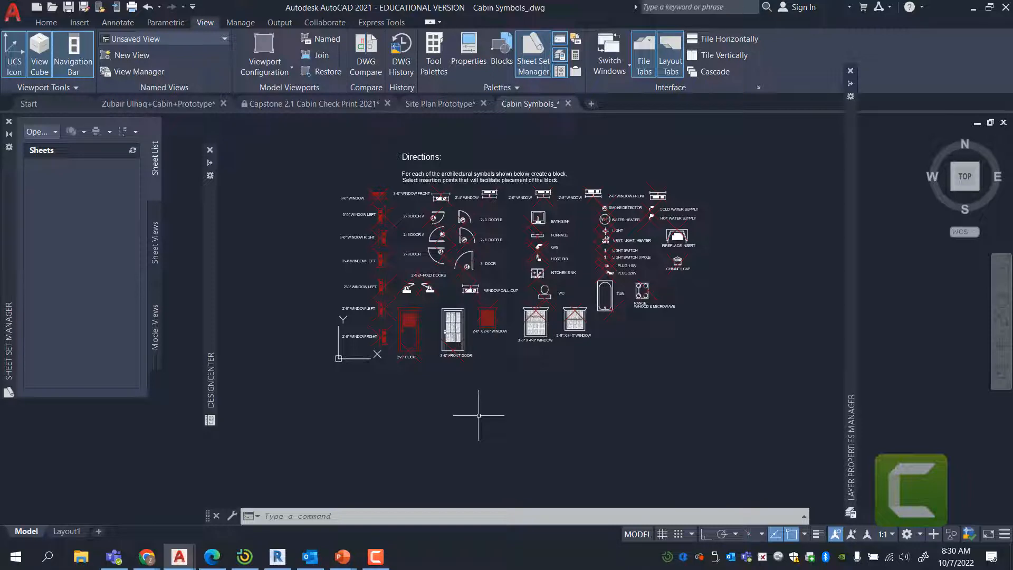
scroll(464, 340, "up", 5)
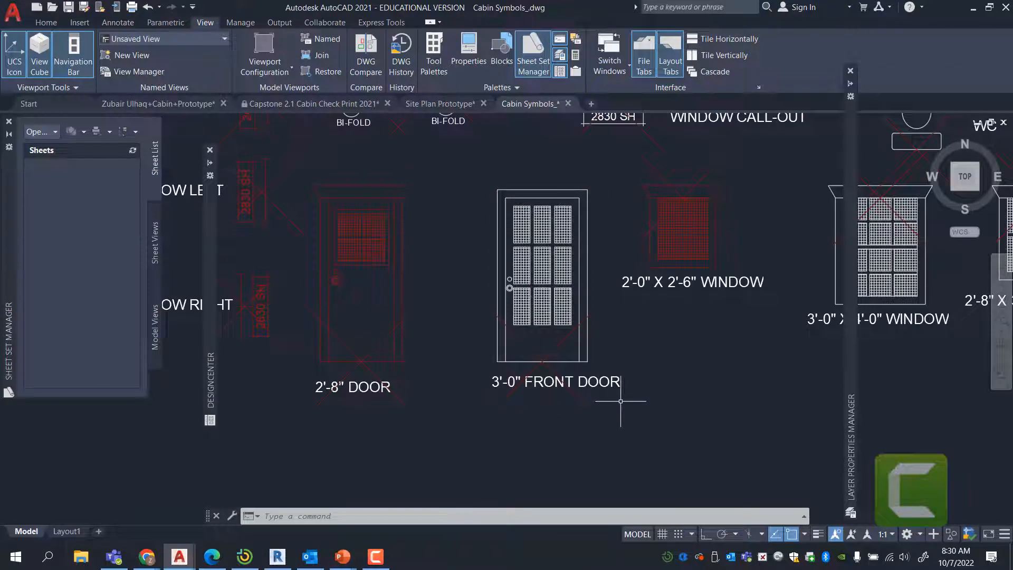
left_click(466, 170)
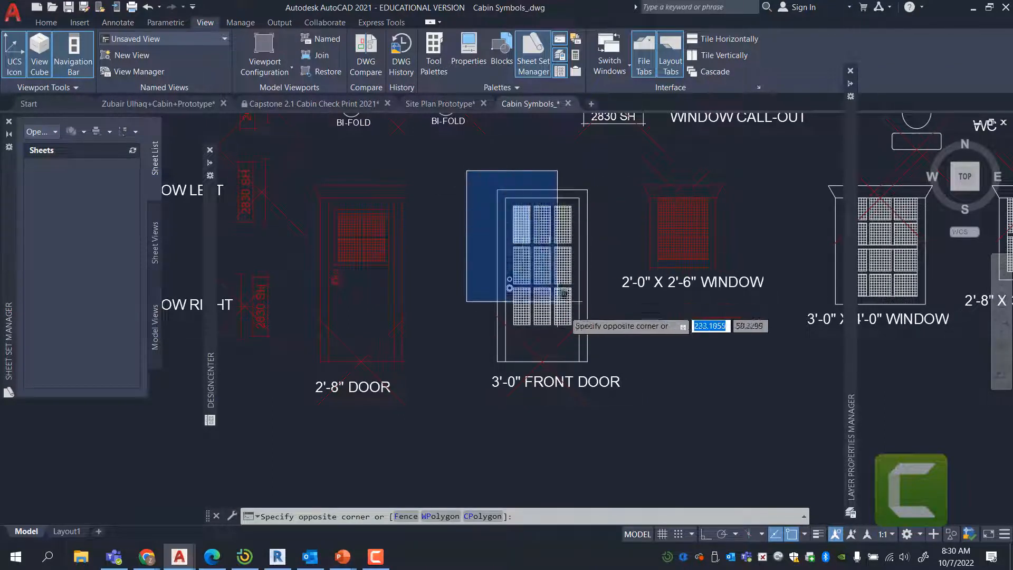
left_click(604, 367)
mouse_move(146, 556)
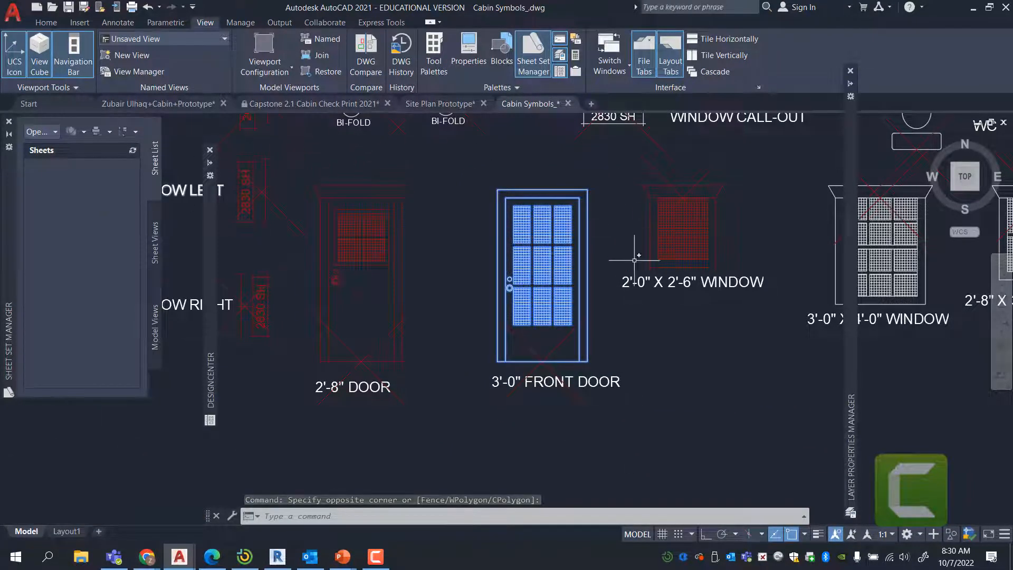
scroll(634, 260, "down", 4)
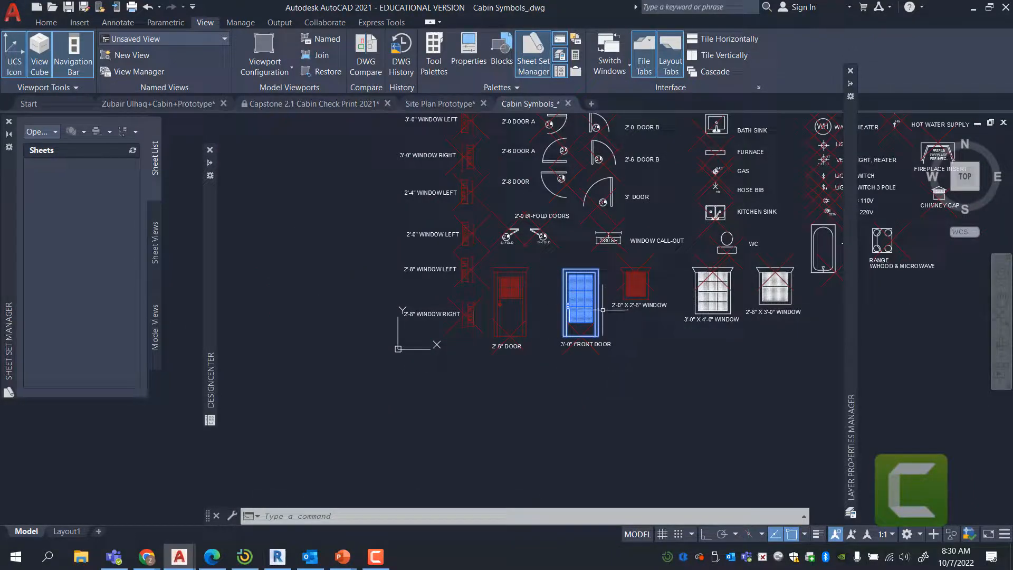
scroll(602, 310, "up", 7)
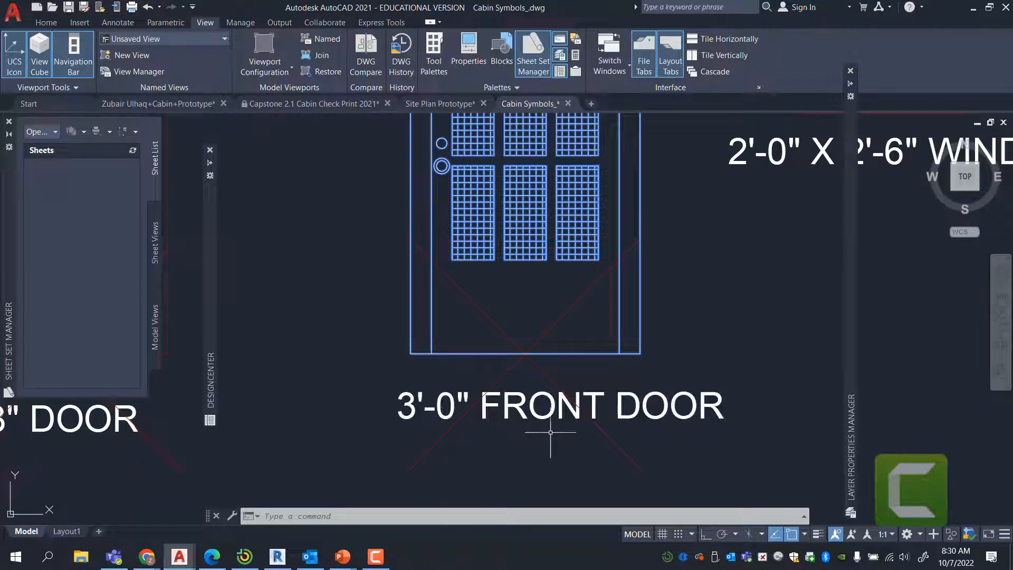
scroll(643, 364, "down", 4)
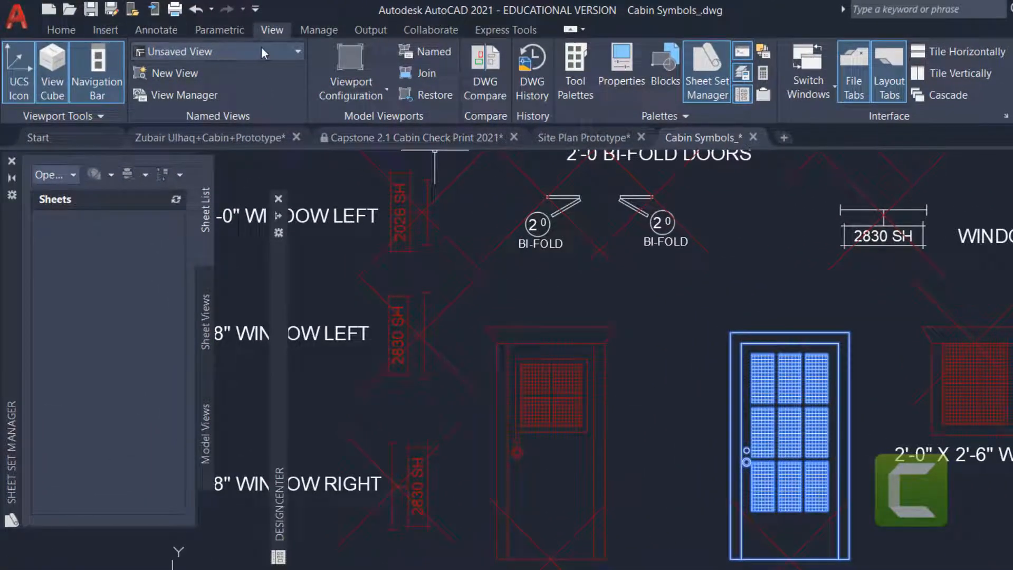
- Create a block named 3' Door Elevation from the selected front door geometry and select the door to check it
left_click(149, 29)
left_click(102, 29)
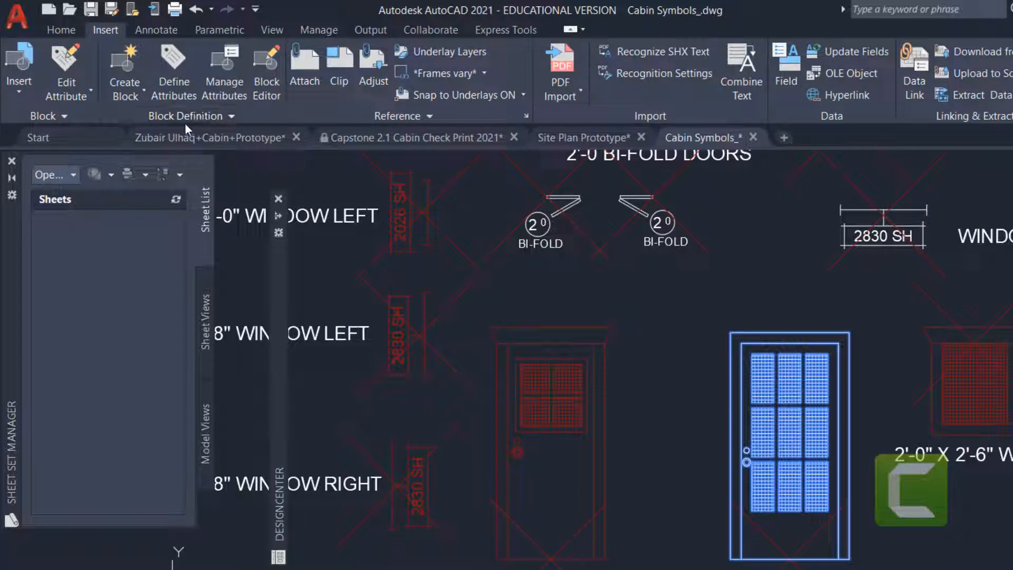
left_click(138, 91)
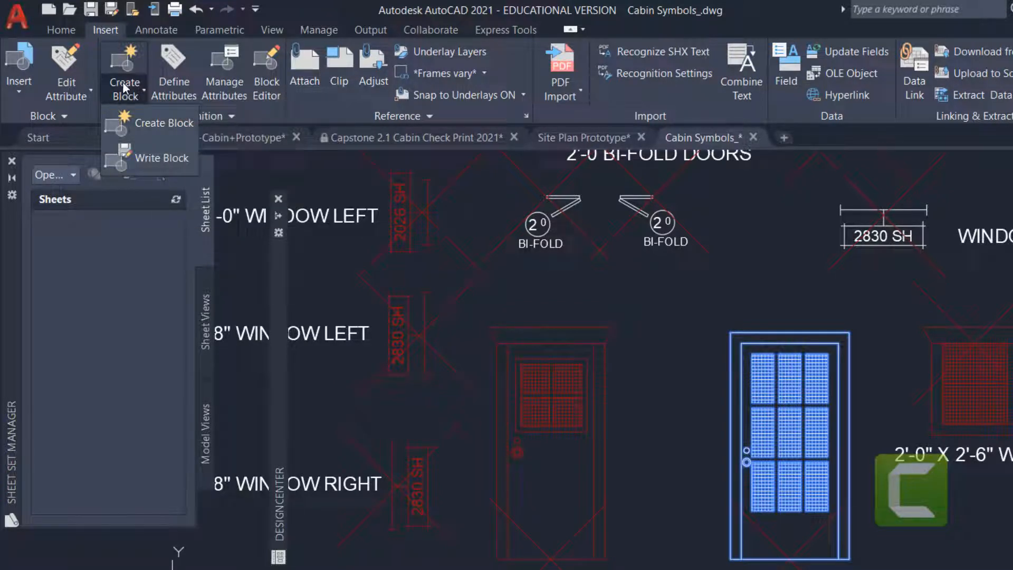
left_click(153, 123)
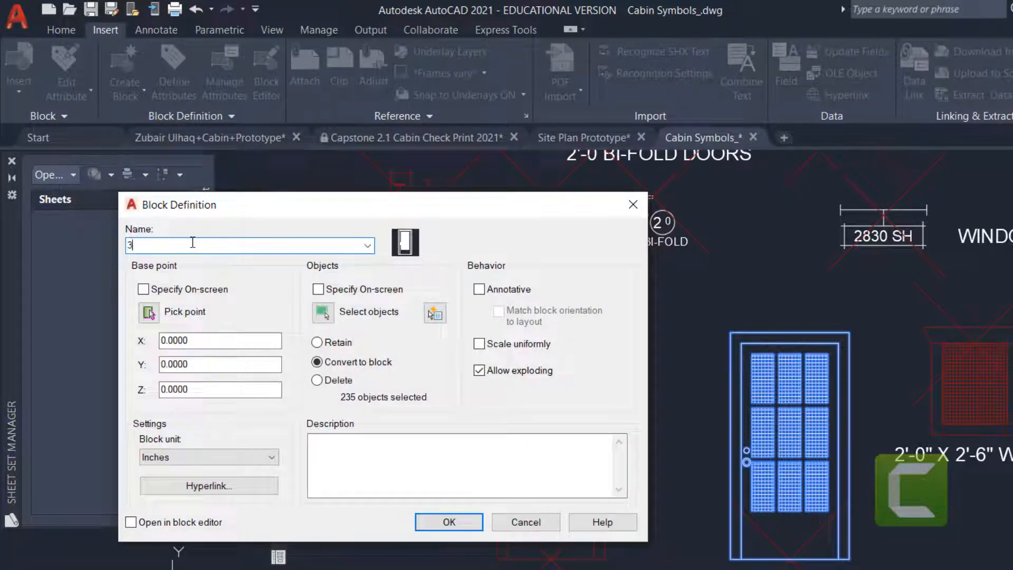
type("3' door Elevation")
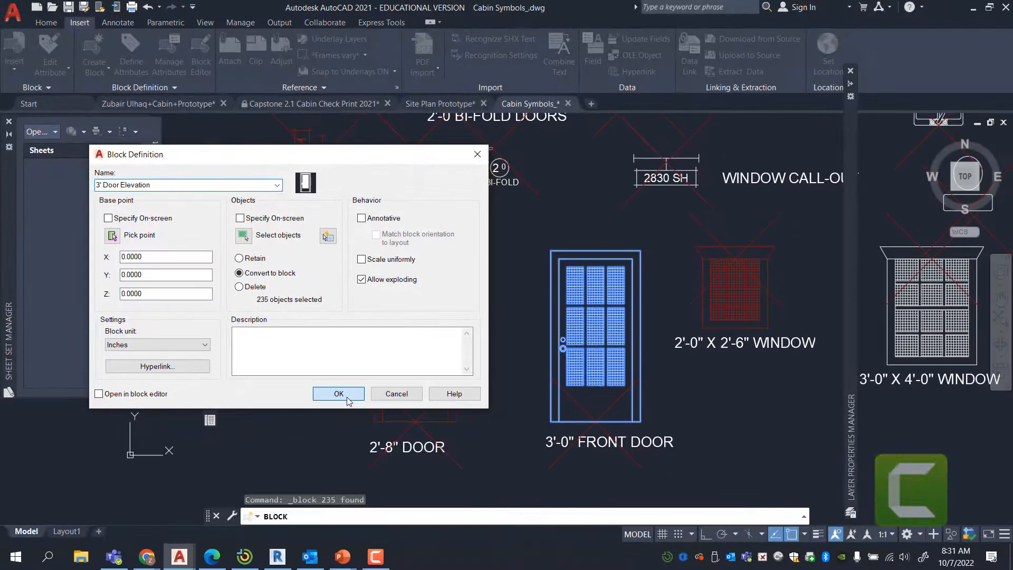
left_click(456, 522)
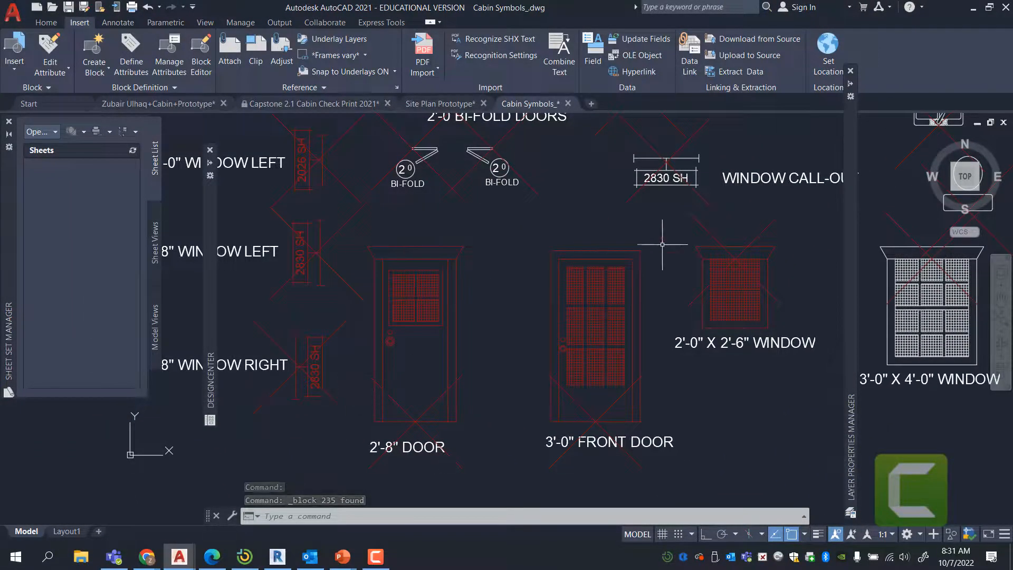
left_click(590, 260)
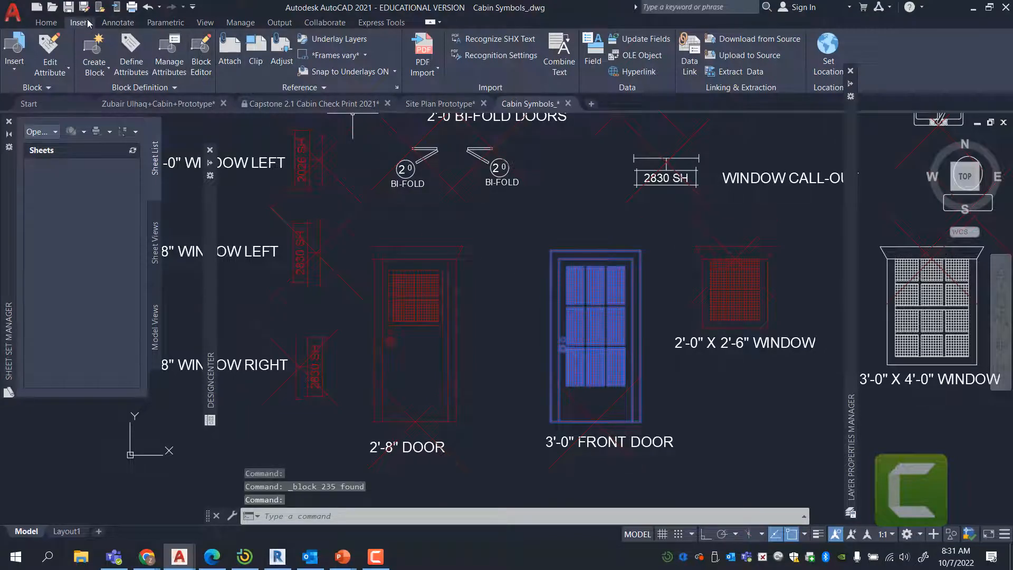
- Switch to the cabin prototype drawing and expand the DesignCenter palette over its floor plan area
left_click(57, 24)
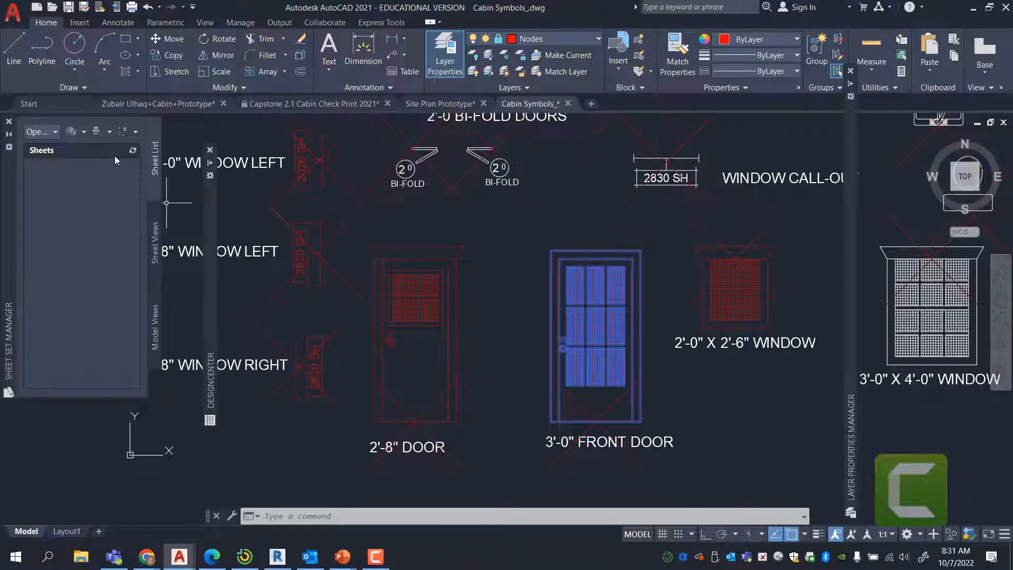
left_click(325, 107)
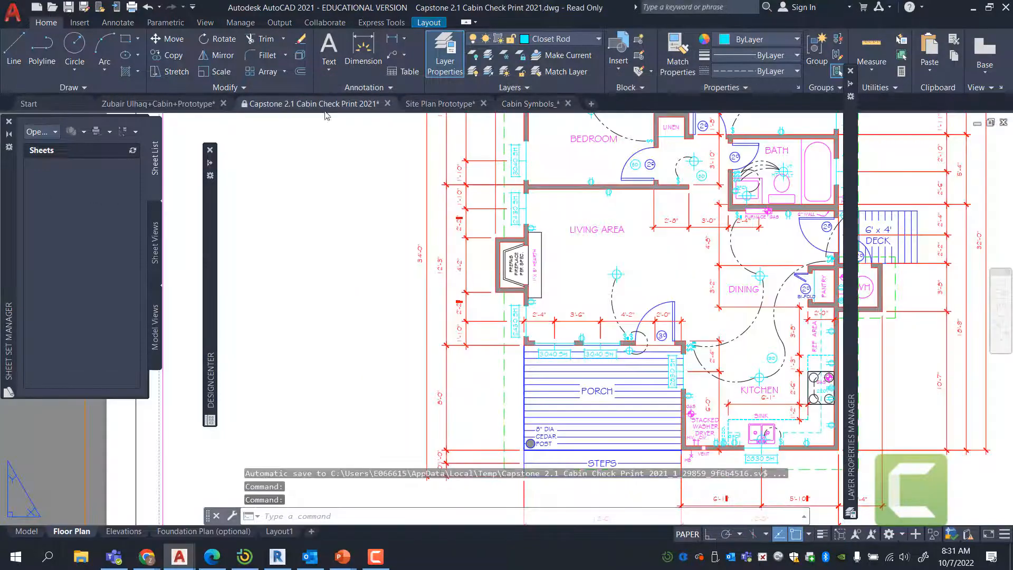
left_click(158, 103)
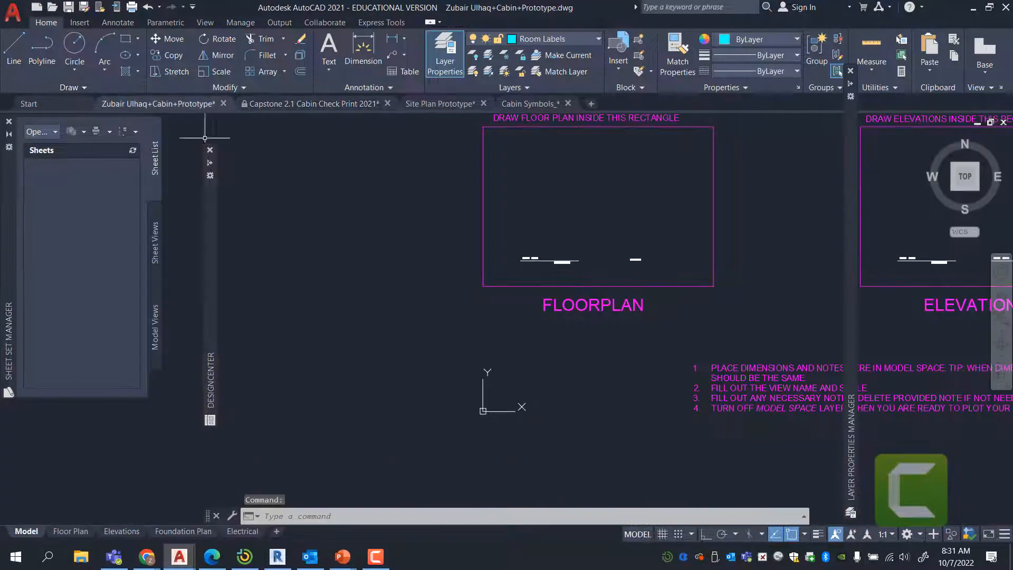
scroll(723, 220, "up", 2)
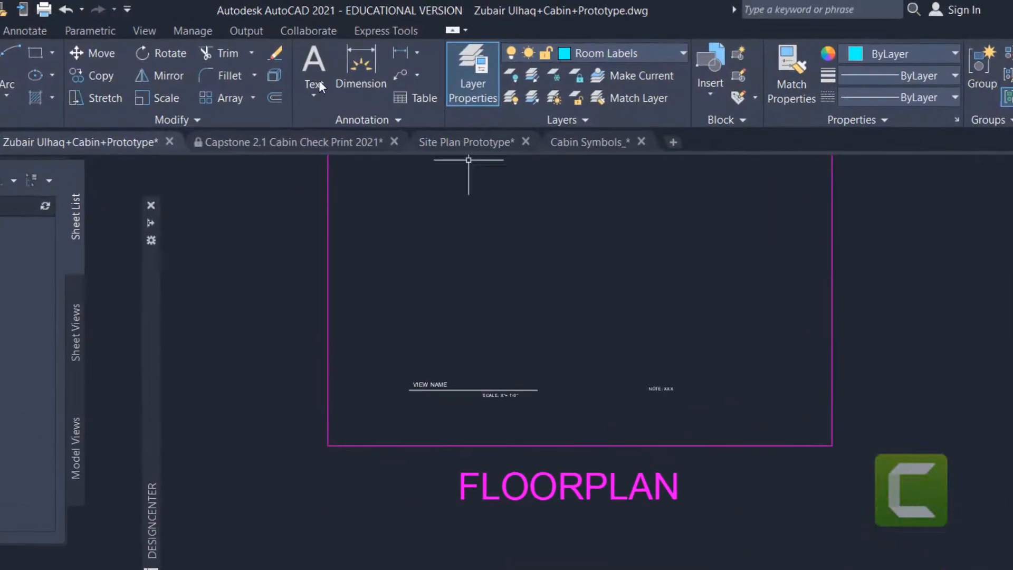
left_click(143, 30)
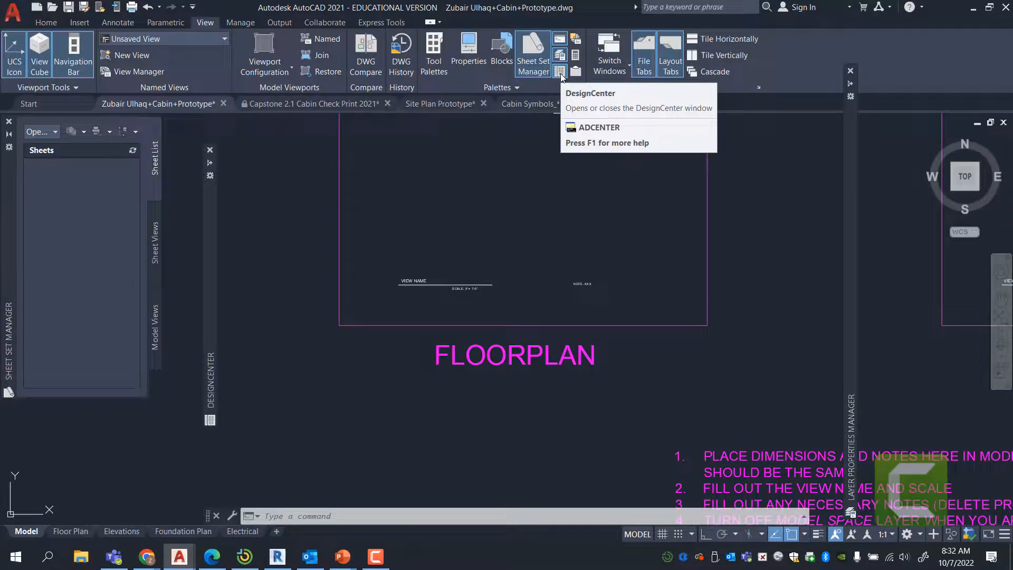
left_click(559, 73)
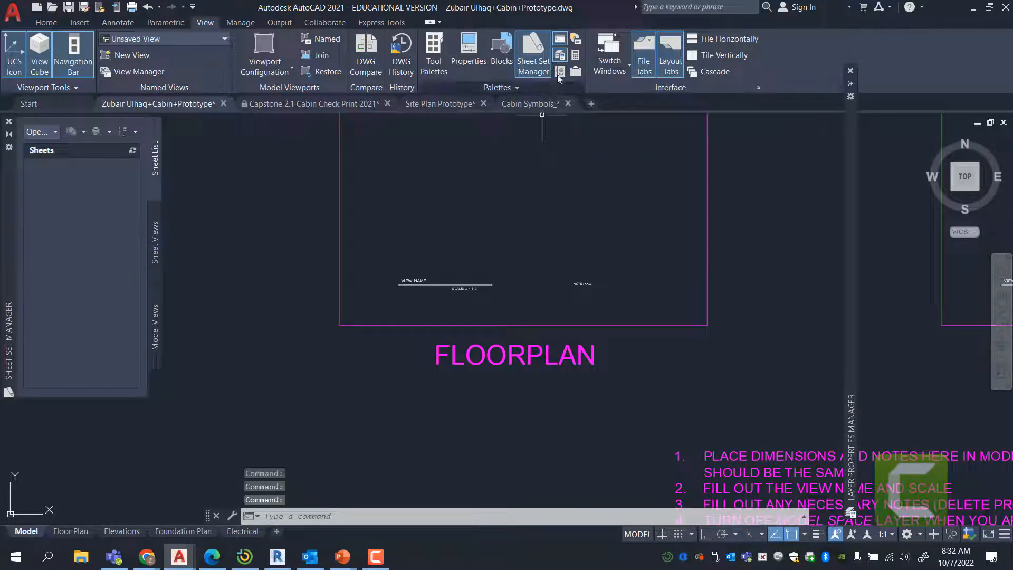
left_click(560, 74)
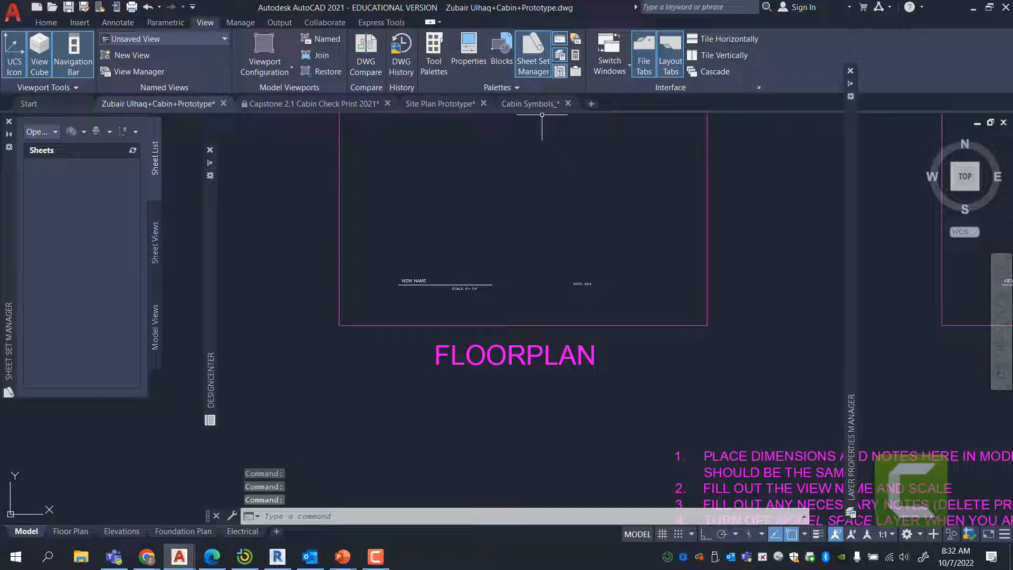
mouse_move(211, 167)
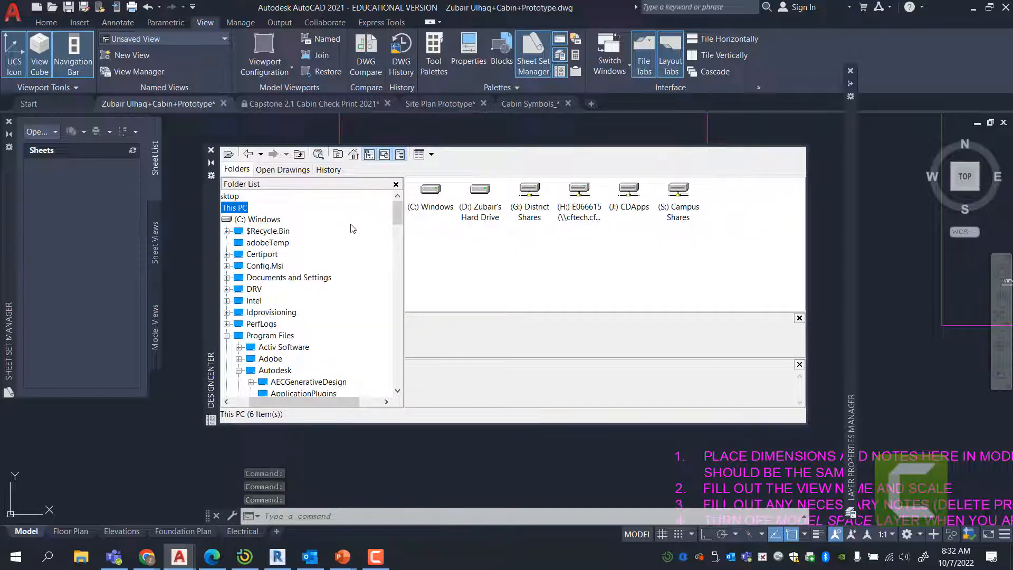
- Check in which folder the Cabin Symbols_ drawing is stored, without saving a copy, and return to the cabin prototype drawing
left_click(537, 102)
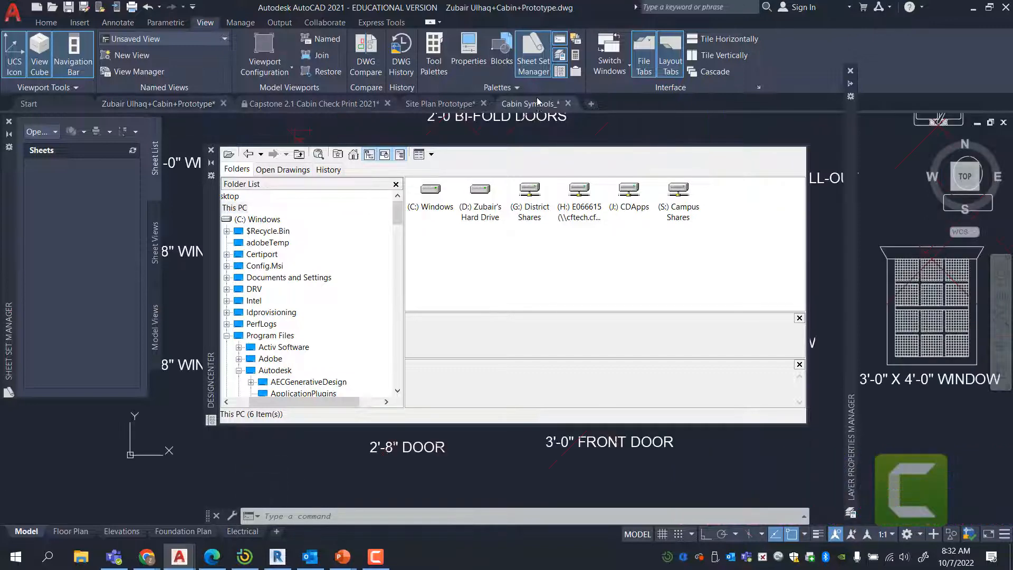
left_click(14, 12)
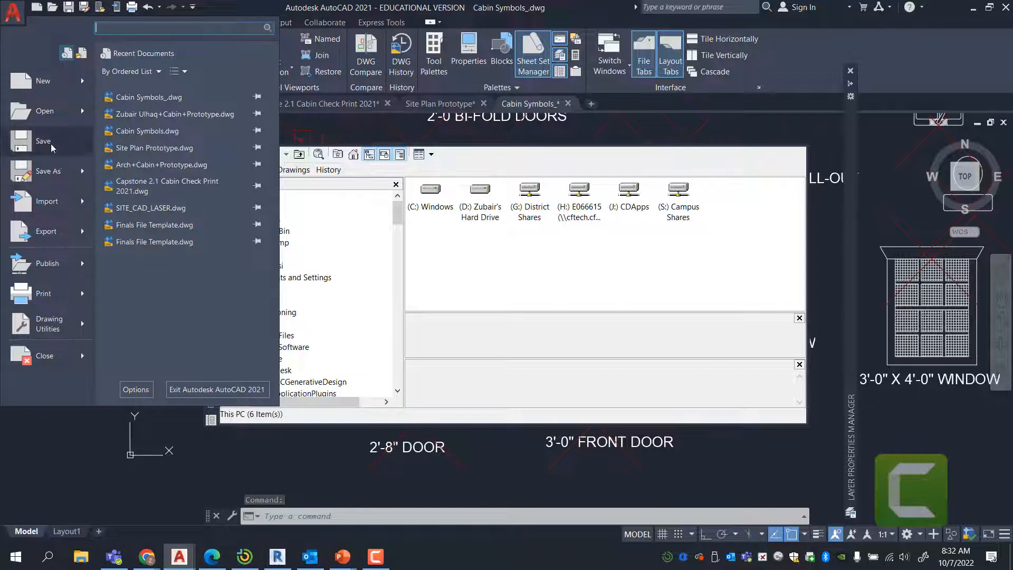
left_click(47, 172)
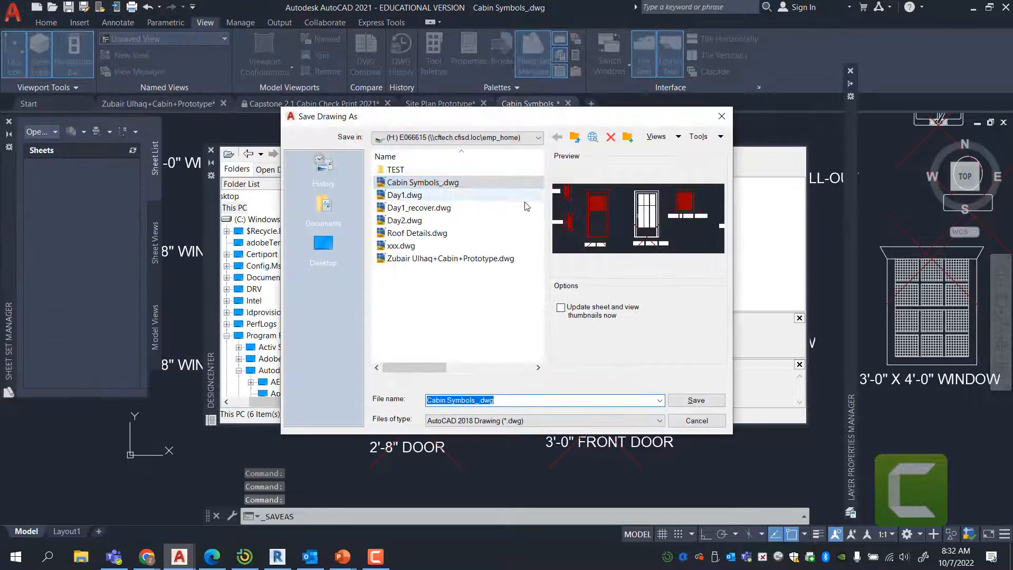
left_click(721, 117)
mouse_move(169, 107)
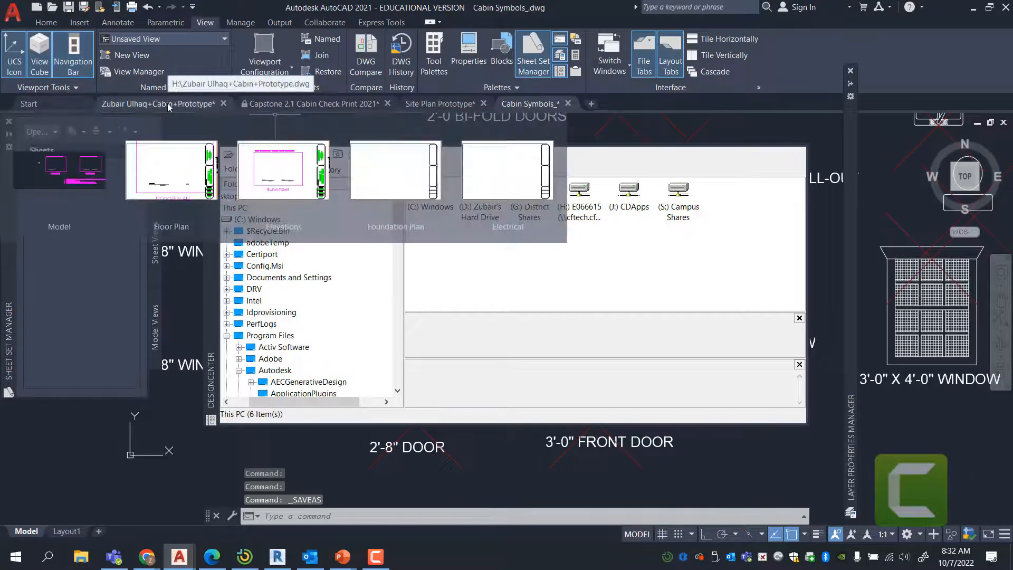
left_click(169, 107)
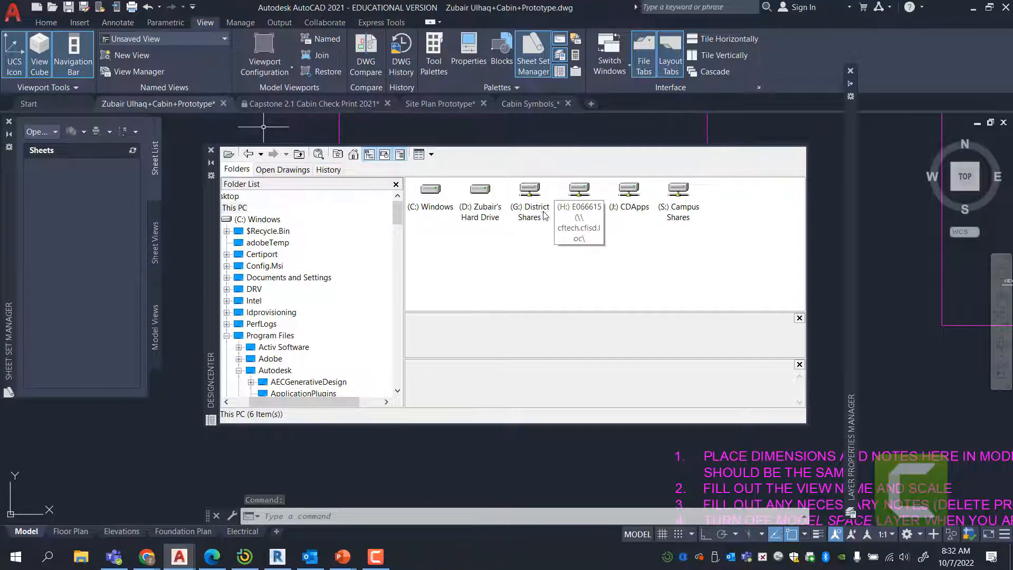
- In DesignCenter, browse to Cabin Symbols_.dwg on the H: drive and list its blocks
double_click(235, 209)
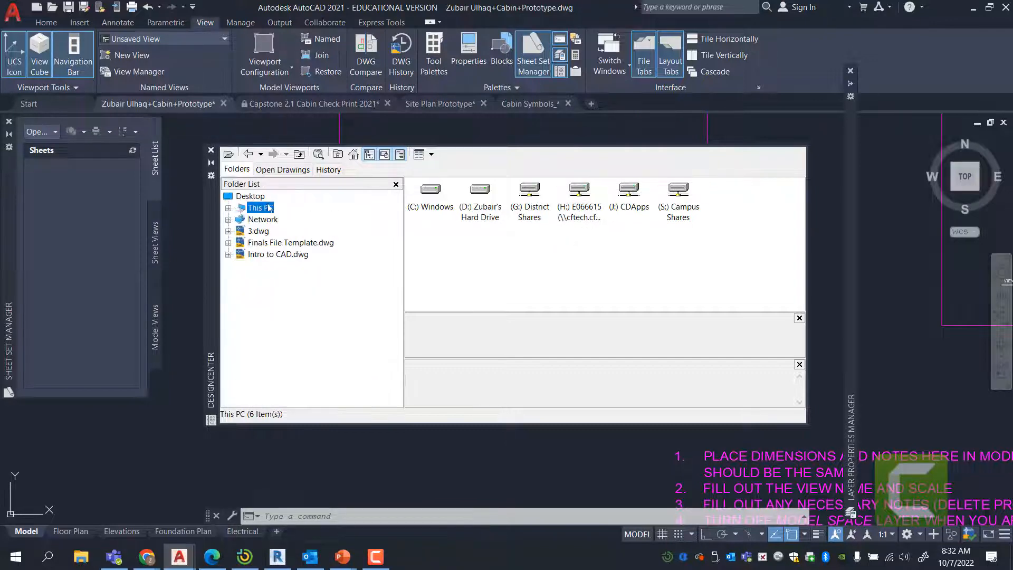
left_click(228, 208)
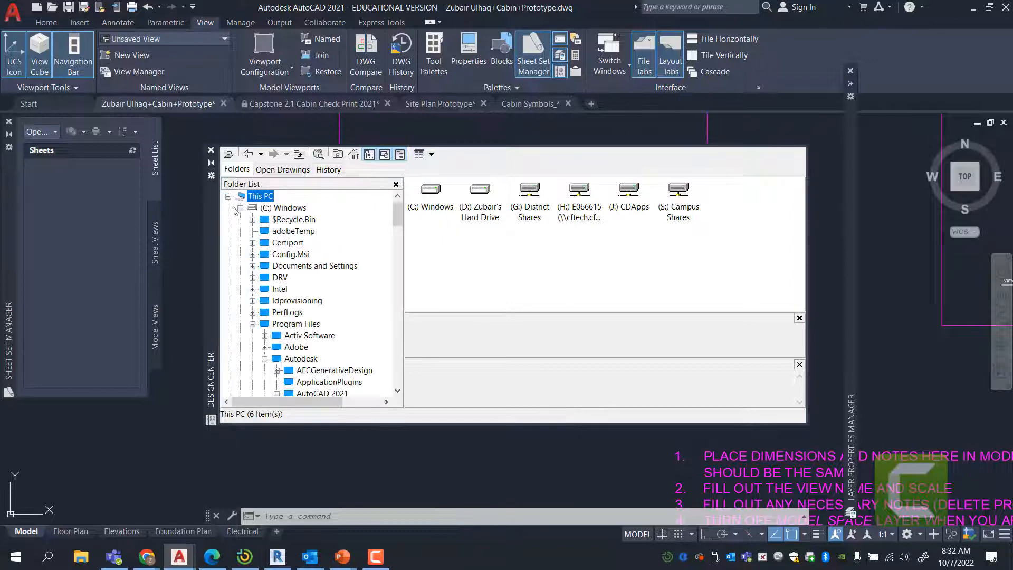
double_click(563, 207)
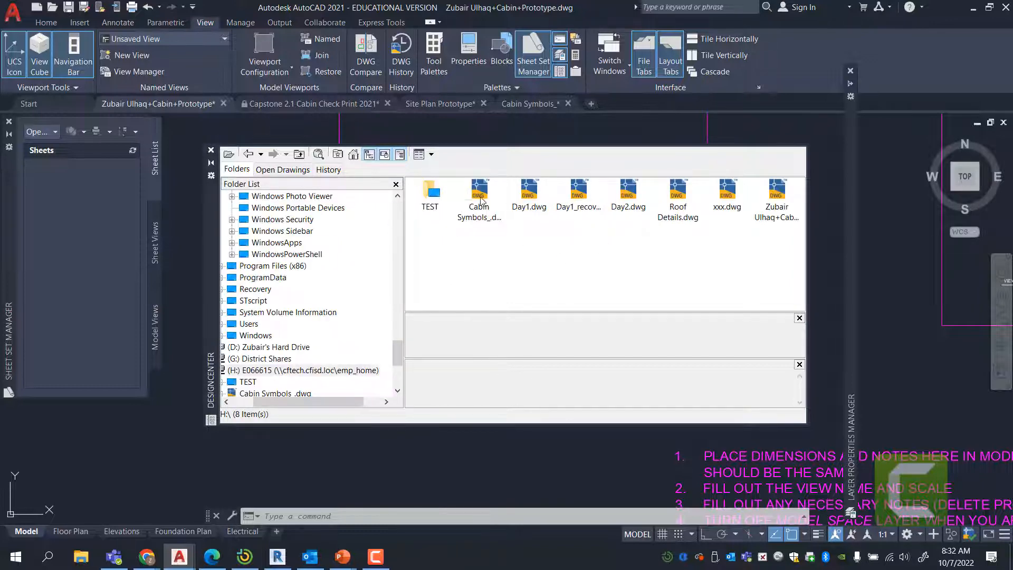
left_click(490, 209)
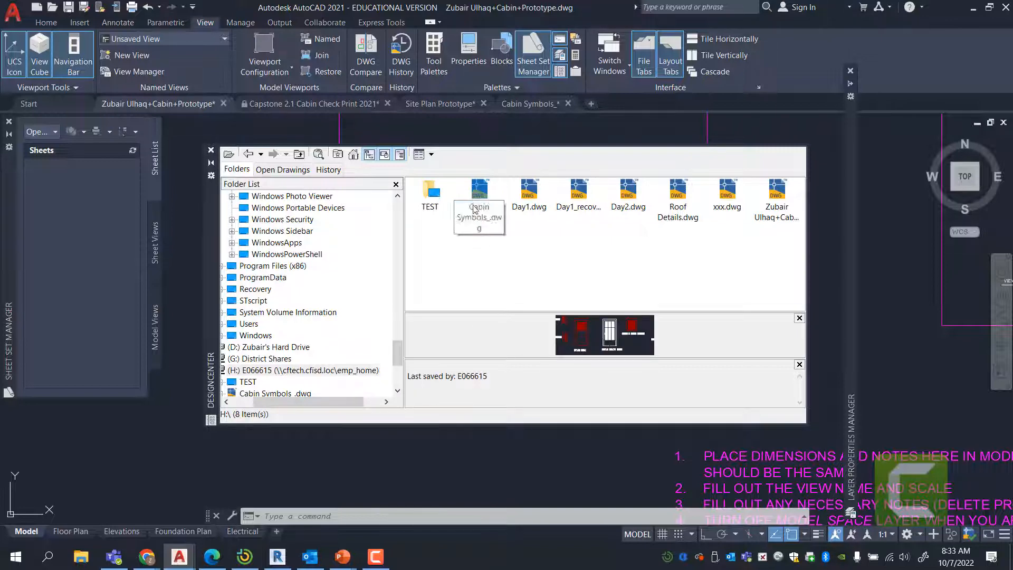
double_click(478, 214)
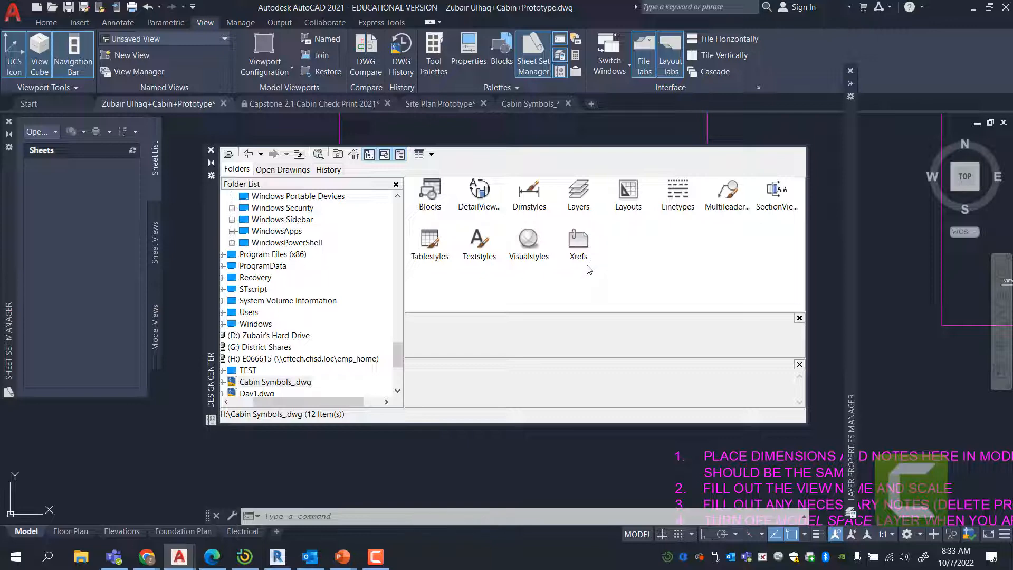
double_click(430, 190)
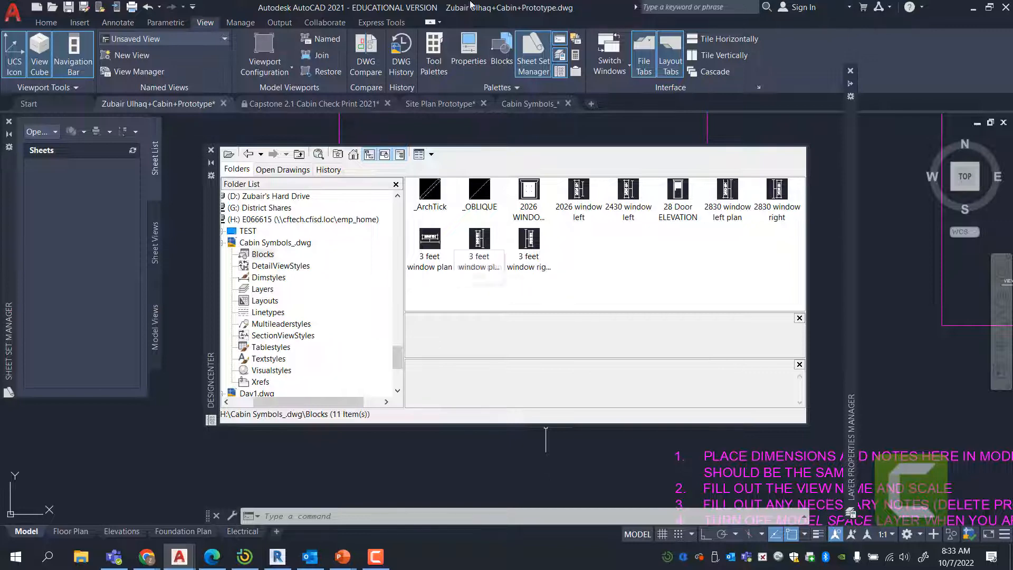
- Save the Cabin Symbols_ drawing and return to the cabin prototype drawing
left_click(539, 103)
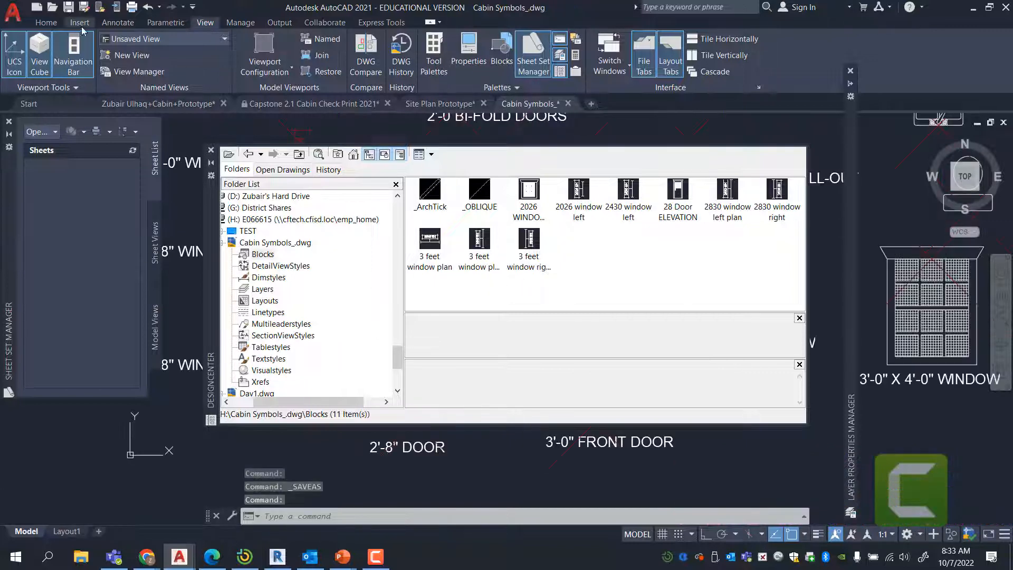
left_click(67, 7)
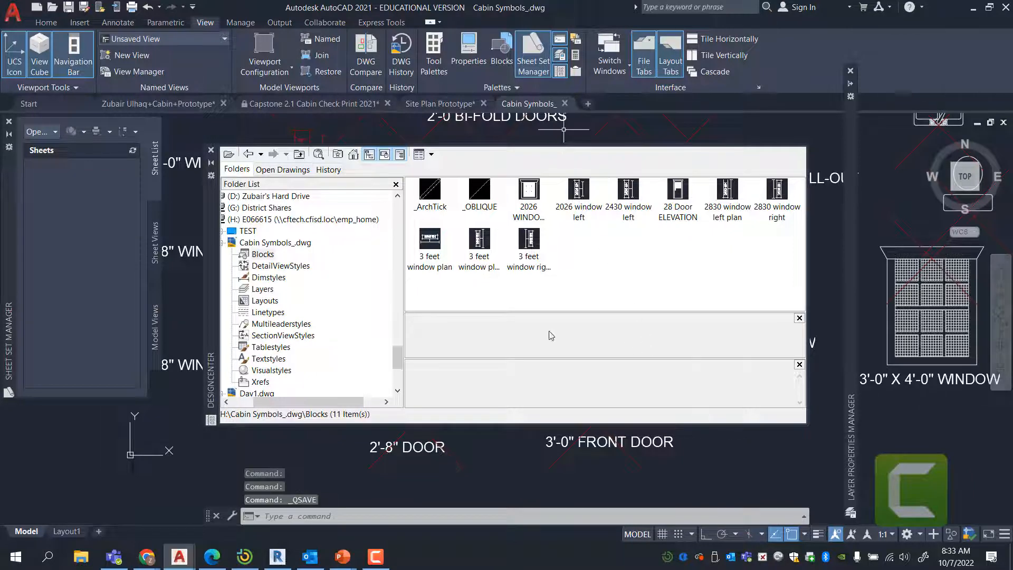
left_click(140, 103)
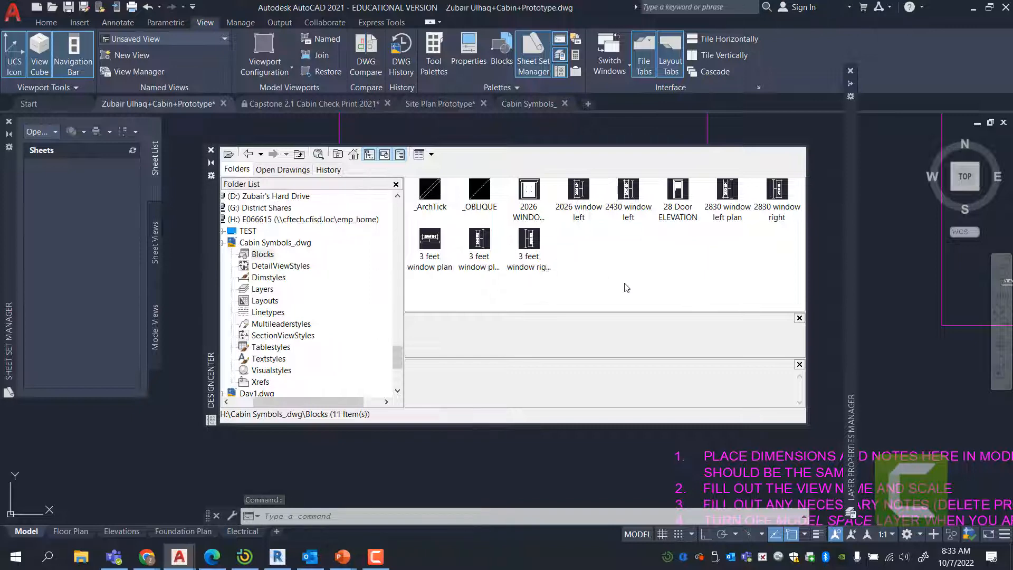
- Reload the block list of Cabin Symbols_.dwg in DesignCenter by reopening the drawing's contents
left_click(263, 254)
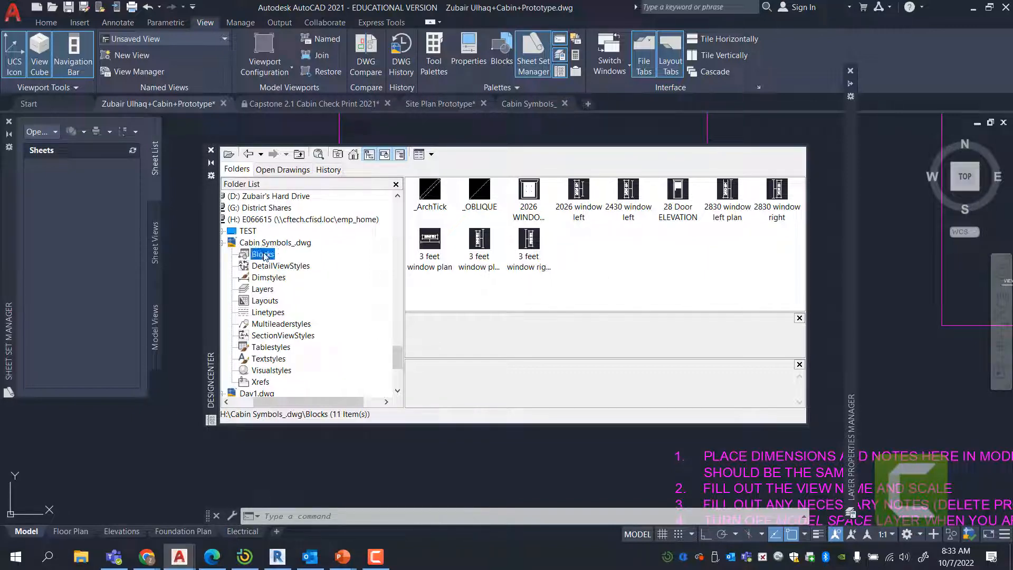
double_click(265, 244)
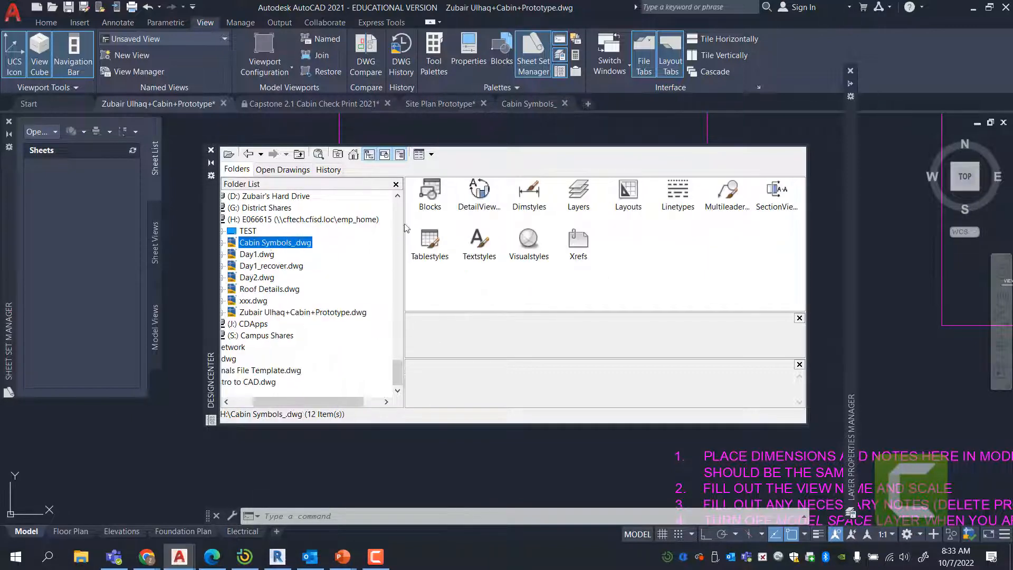
double_click(430, 190)
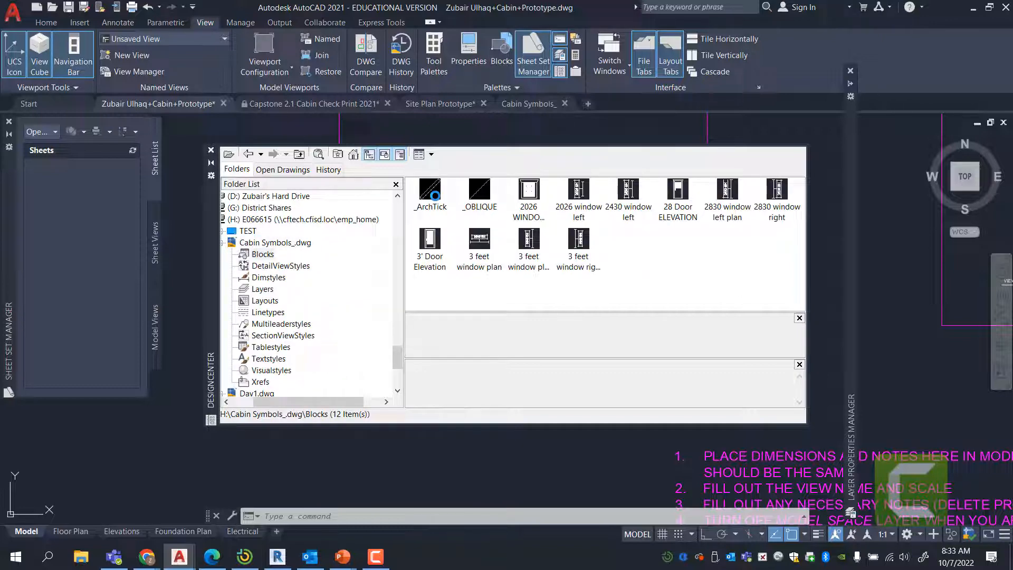
- Insert the 3' Door Elevation block at scale 1 and angle 0 into the floor plan area of the cabin prototype drawing
left_click(428, 272)
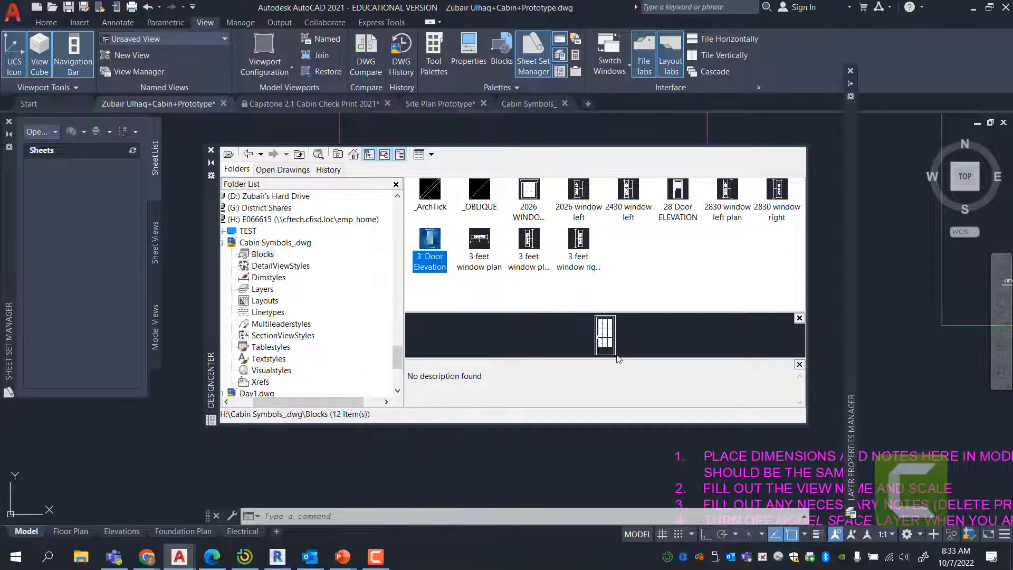
double_click(428, 249)
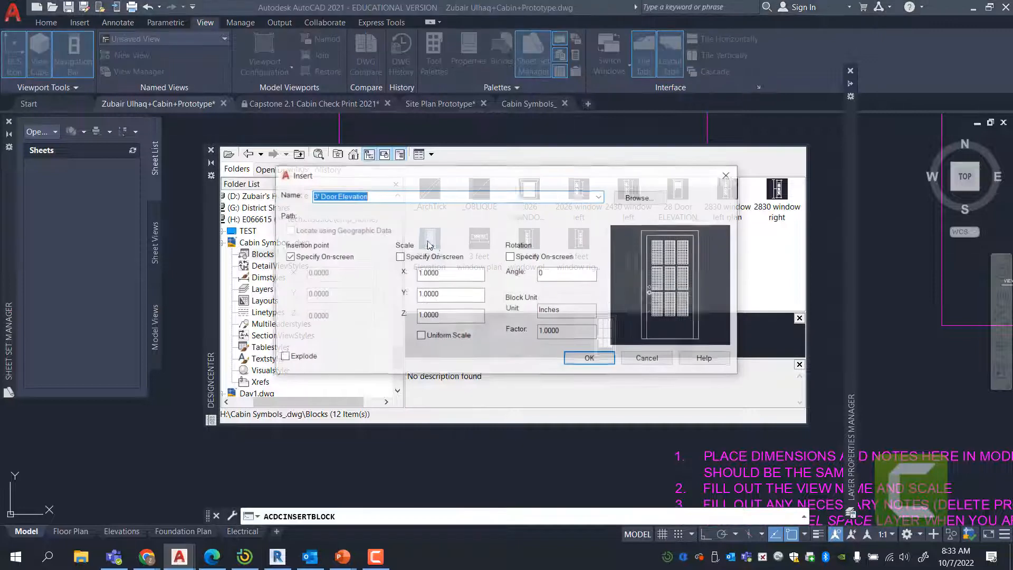
left_click(590, 359)
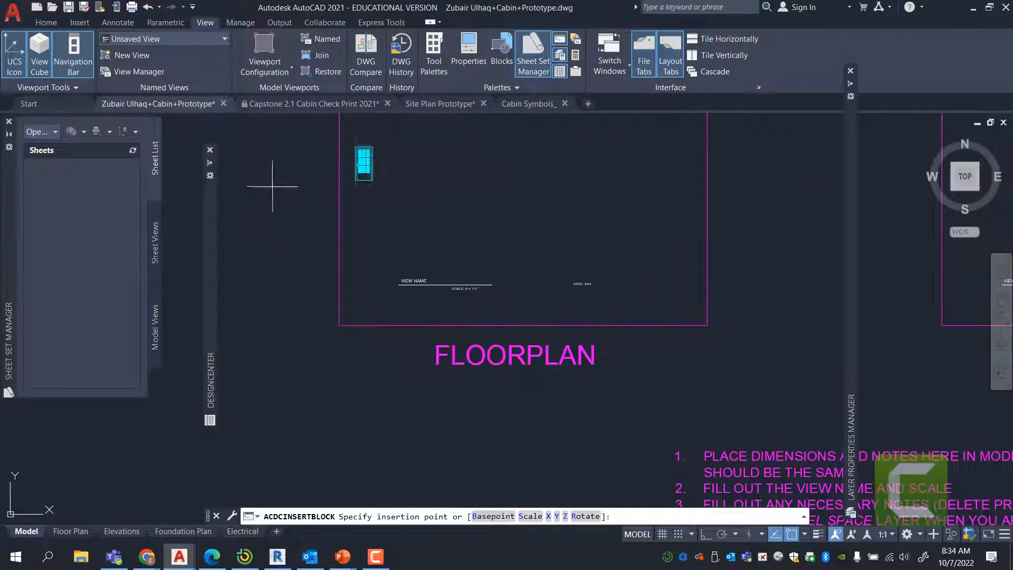
scroll(417, 232, "up", 4)
left_click(414, 222)
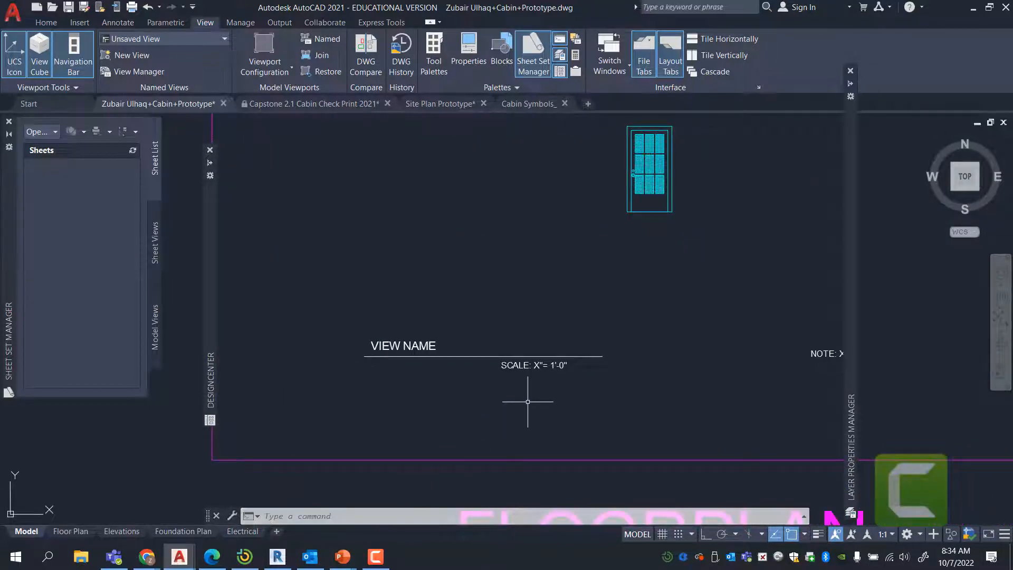
- Move the inserted door elevation block to the Elevations layer and clear the selection
left_click(686, 178)
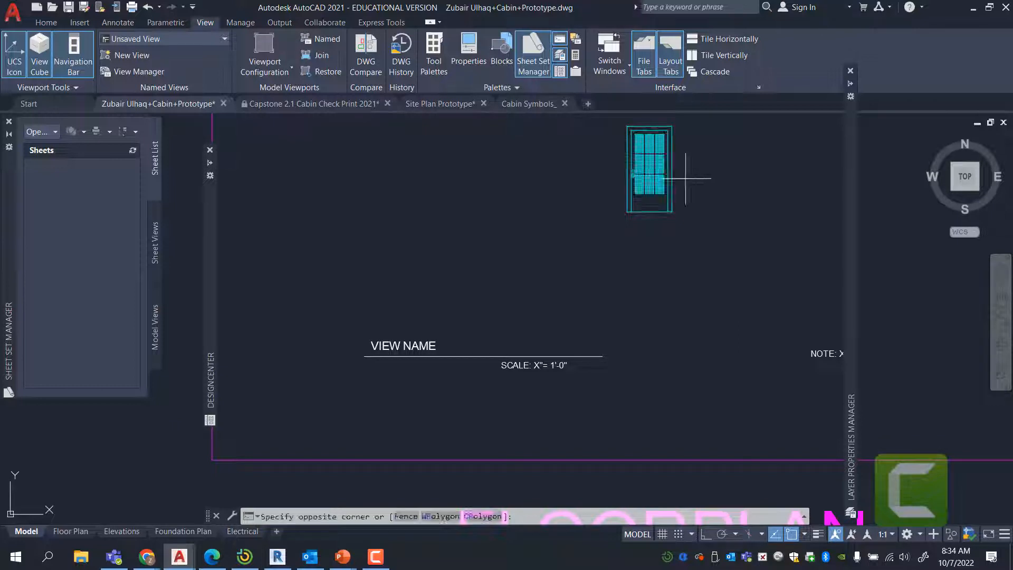
left_click(601, 156)
left_click(46, 24)
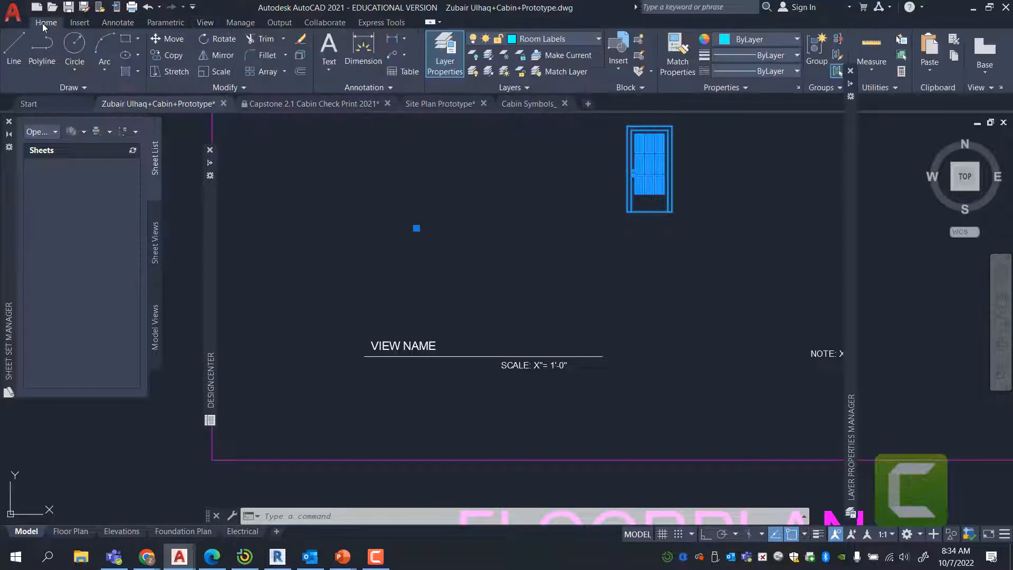
left_click(581, 39)
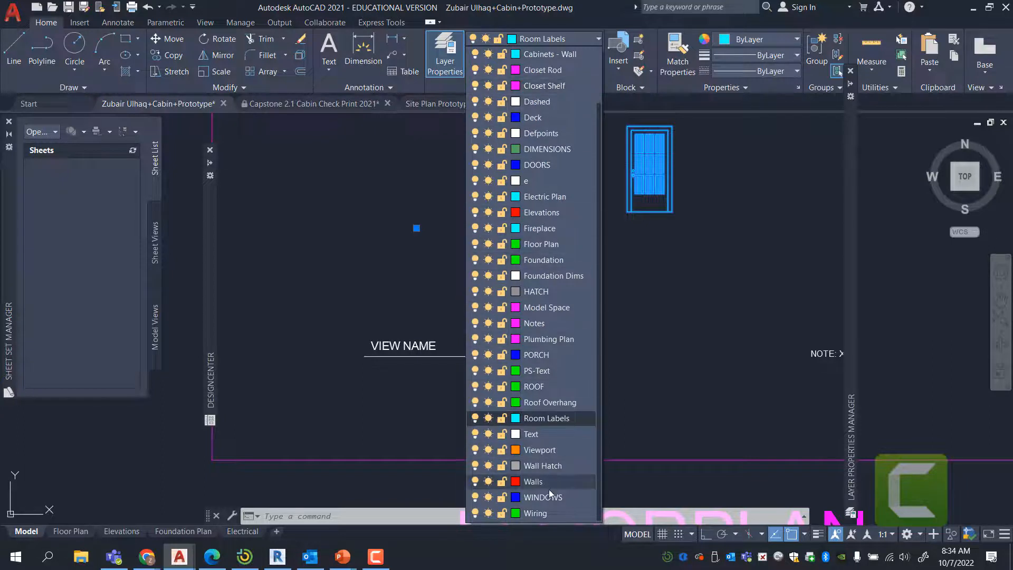
left_click(552, 213)
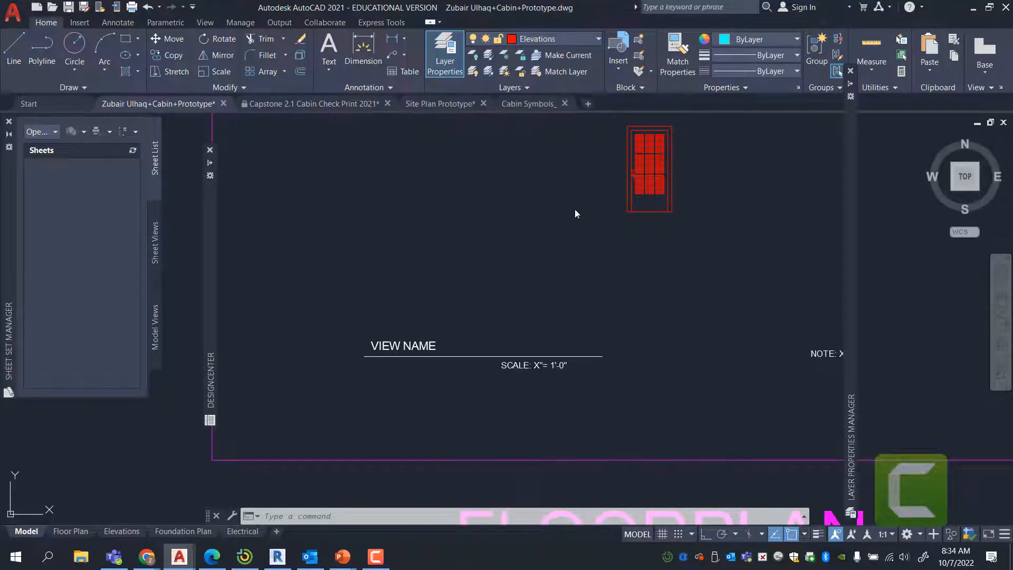
left_click(815, 195)
left_click(764, 167)
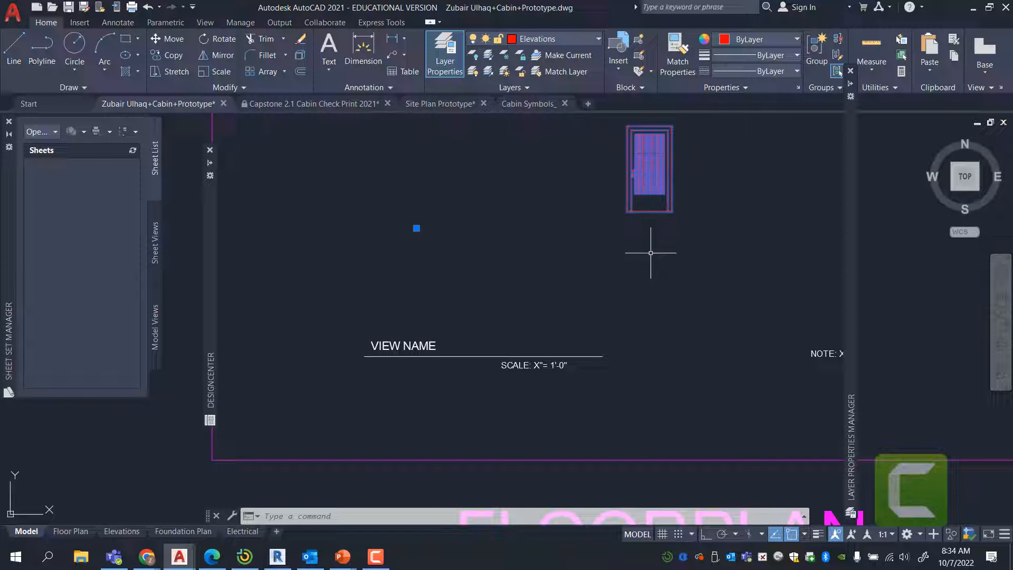
- Switch to the Cabin Symbols_ drawing and locate the 2'-0 Door A symbol
left_click(527, 103)
scroll(448, 368, "down", 4)
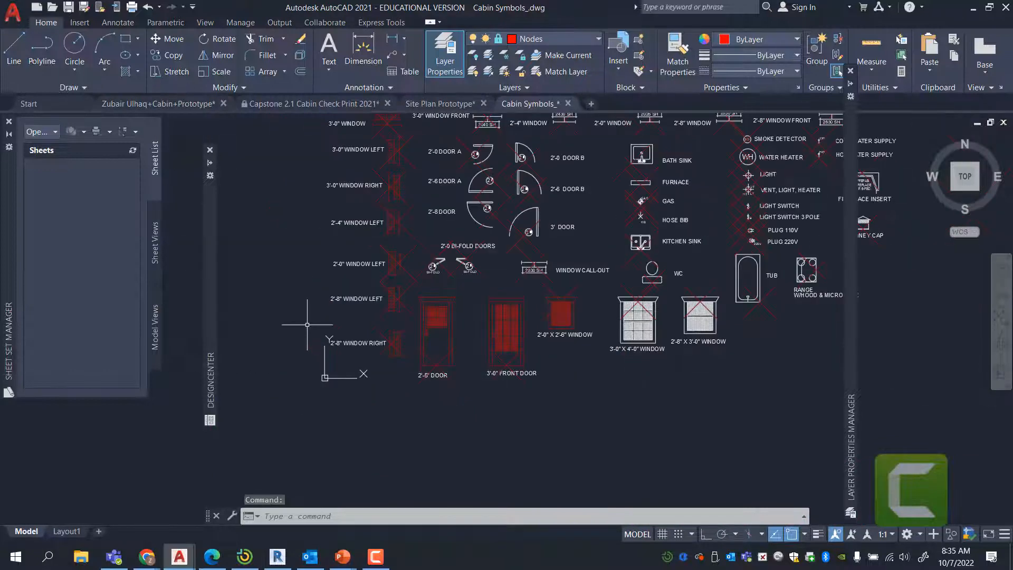
scroll(307, 324, "down", 3)
scroll(546, 269, "up", 8)
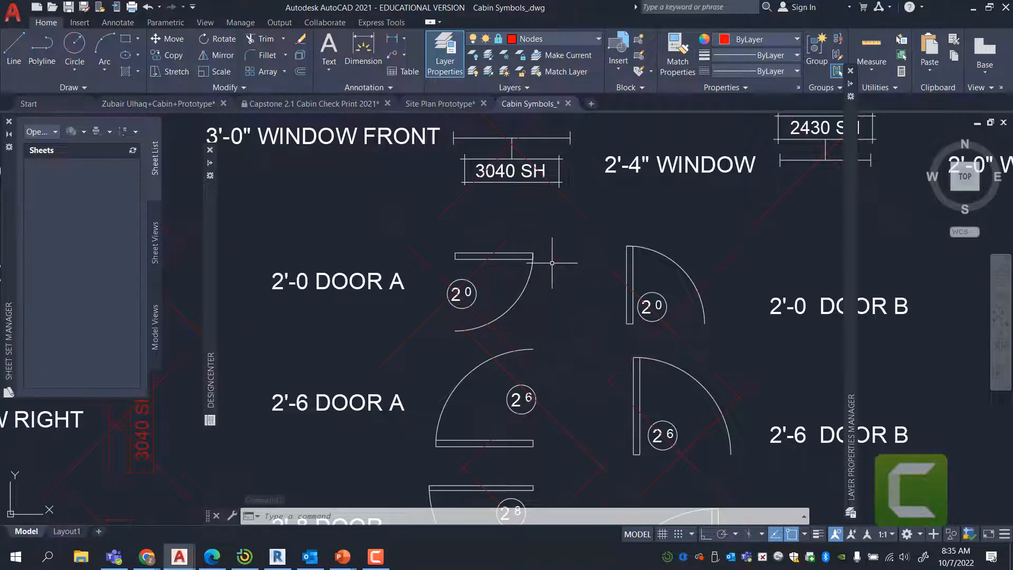
- Create a block named "2' interior door plan" from the 2'-0 Door A leaf, swing arc and circled size tag, converting the objects to the block
left_click(552, 276)
left_click(525, 248)
scroll(479, 290, "up", 4)
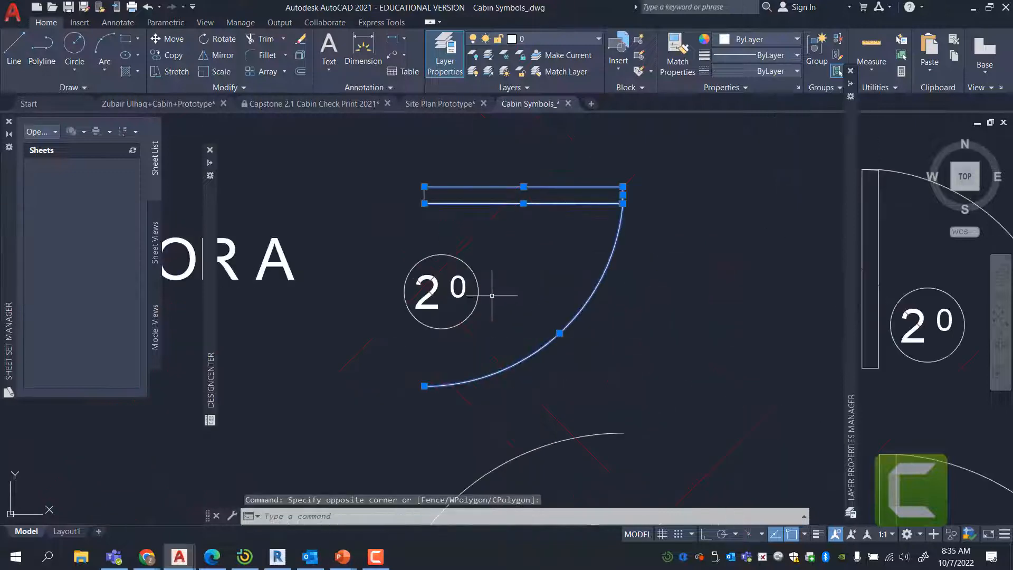
left_click(492, 296)
left_click(458, 279)
left_click(420, 307)
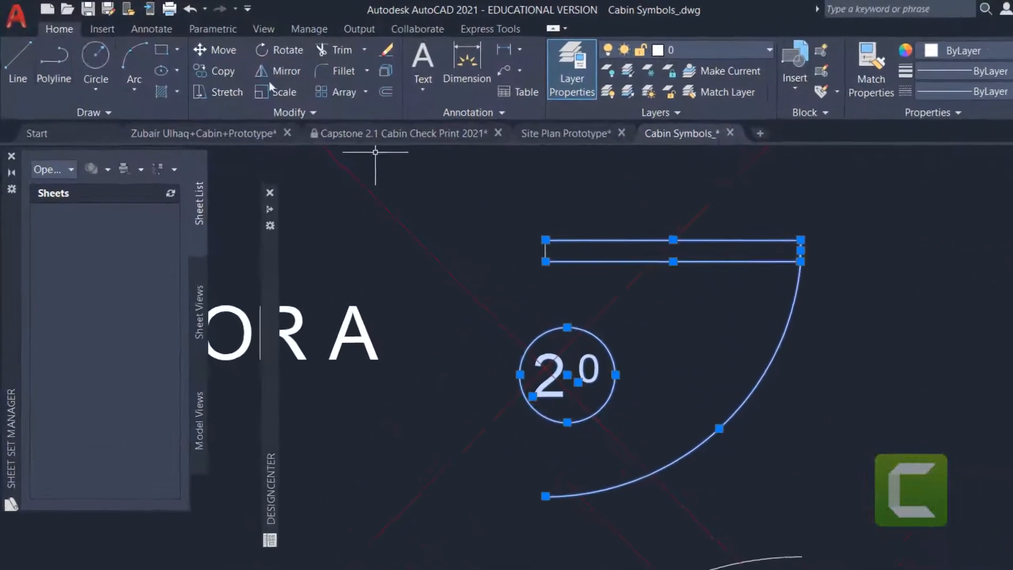
left_click(487, 184)
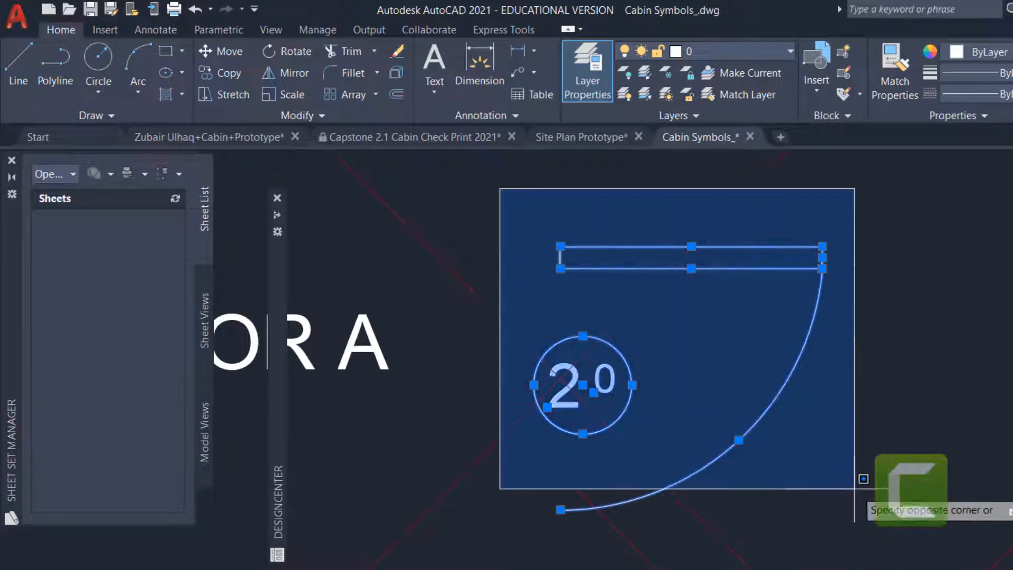
left_click(855, 488)
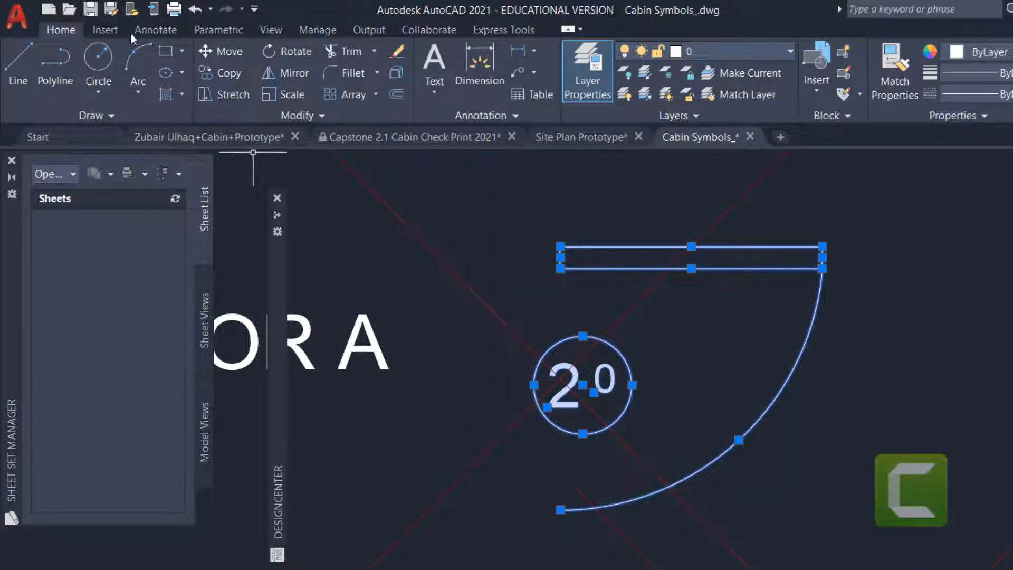
left_click(113, 32)
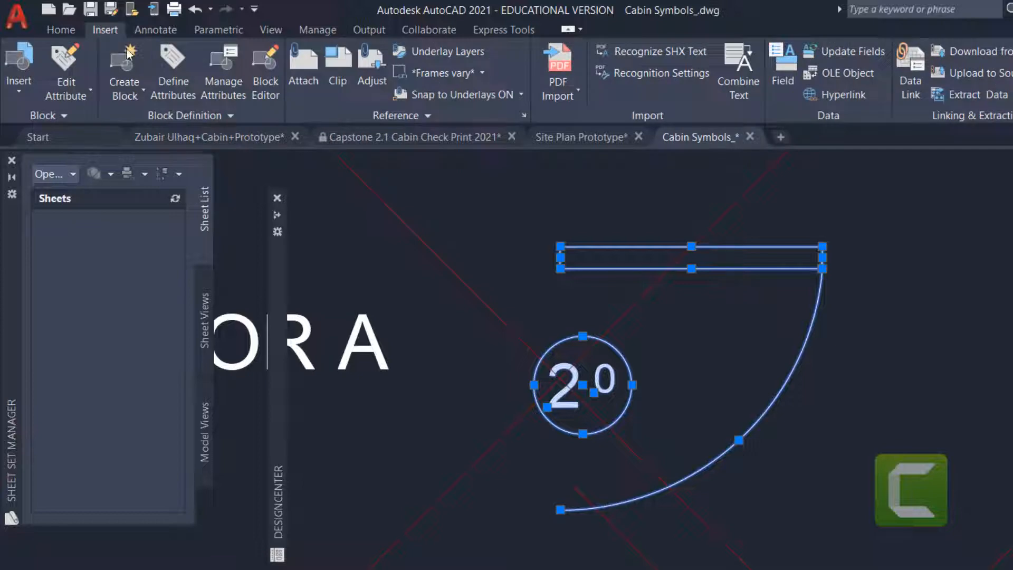
left_click(128, 70)
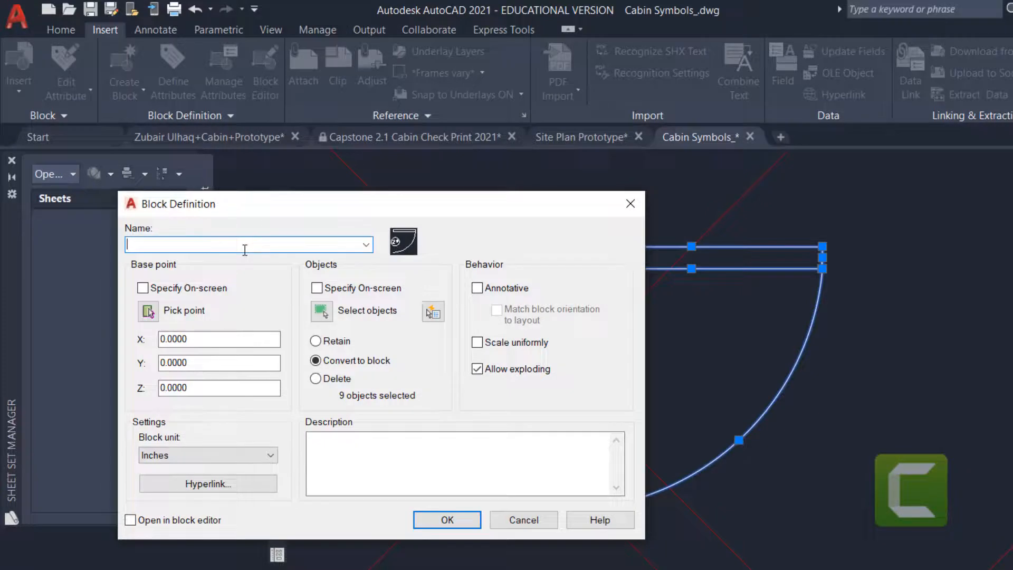
type("2' interior door plan")
left_click(447, 519)
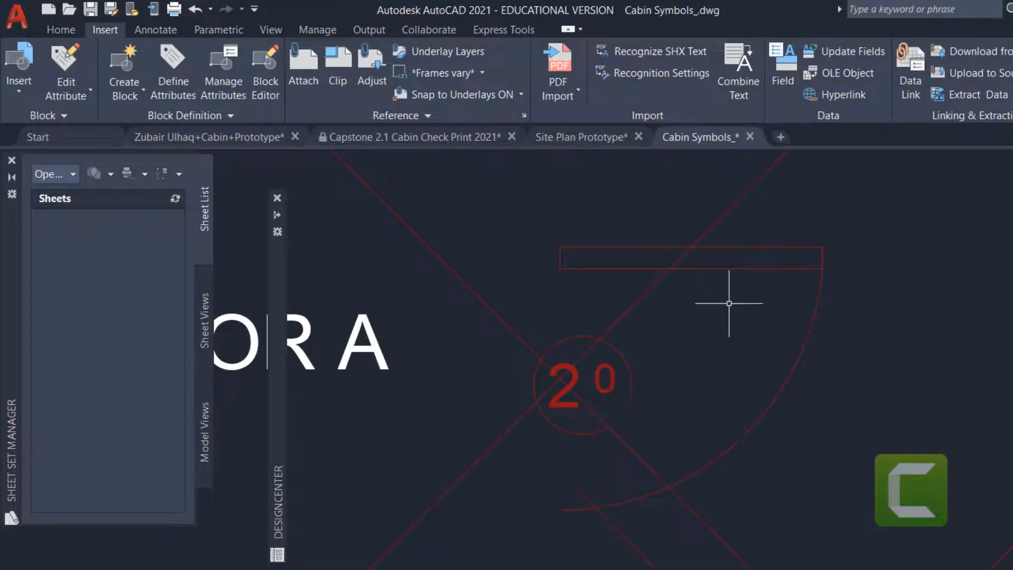
scroll(649, 266, "down", 7)
scroll(541, 340, "down", 4)
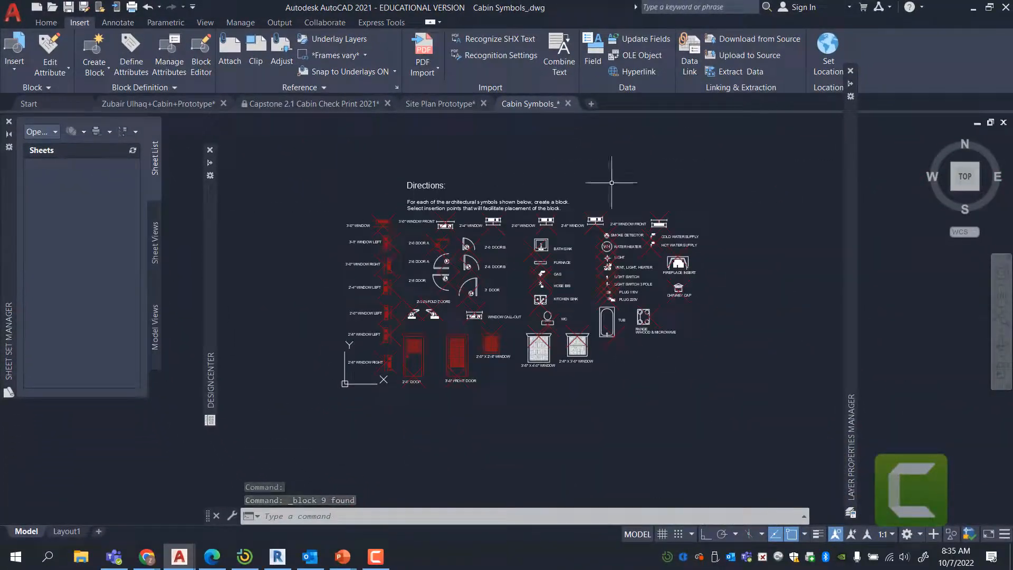
scroll(562, 335, "up", 2)
scroll(564, 334, "up", 2)
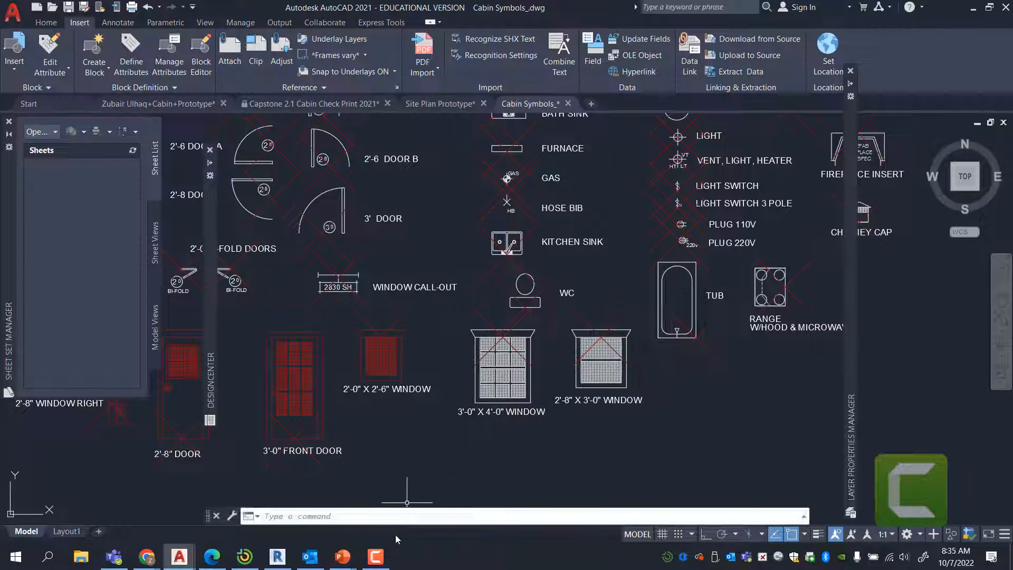
mouse_move(383, 555)
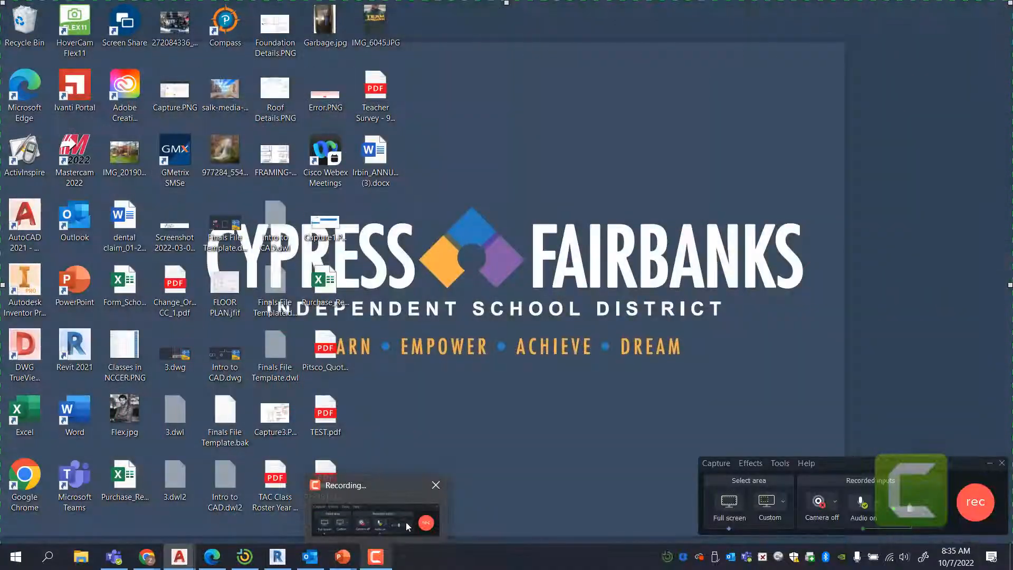
left_click(406, 524)
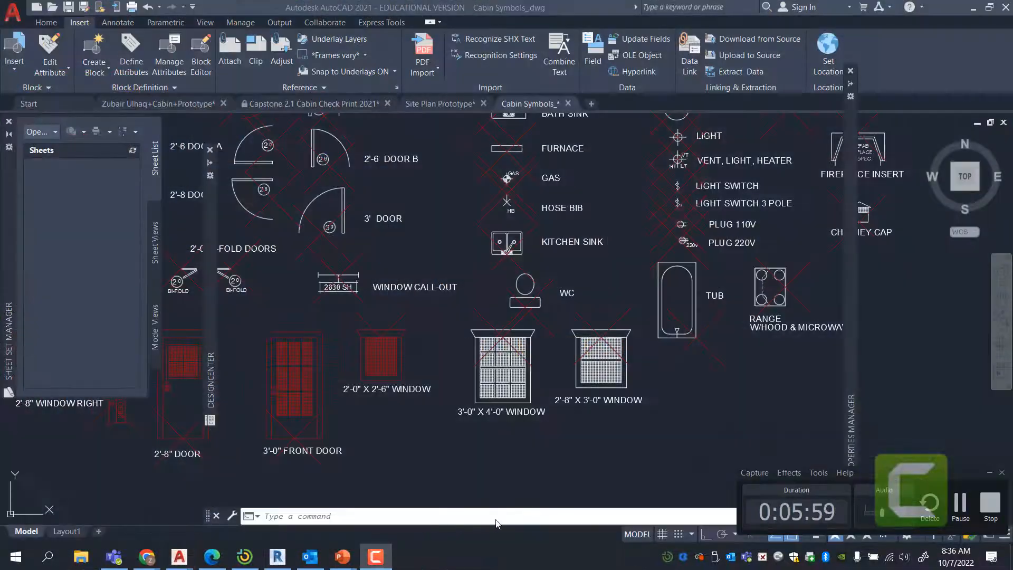